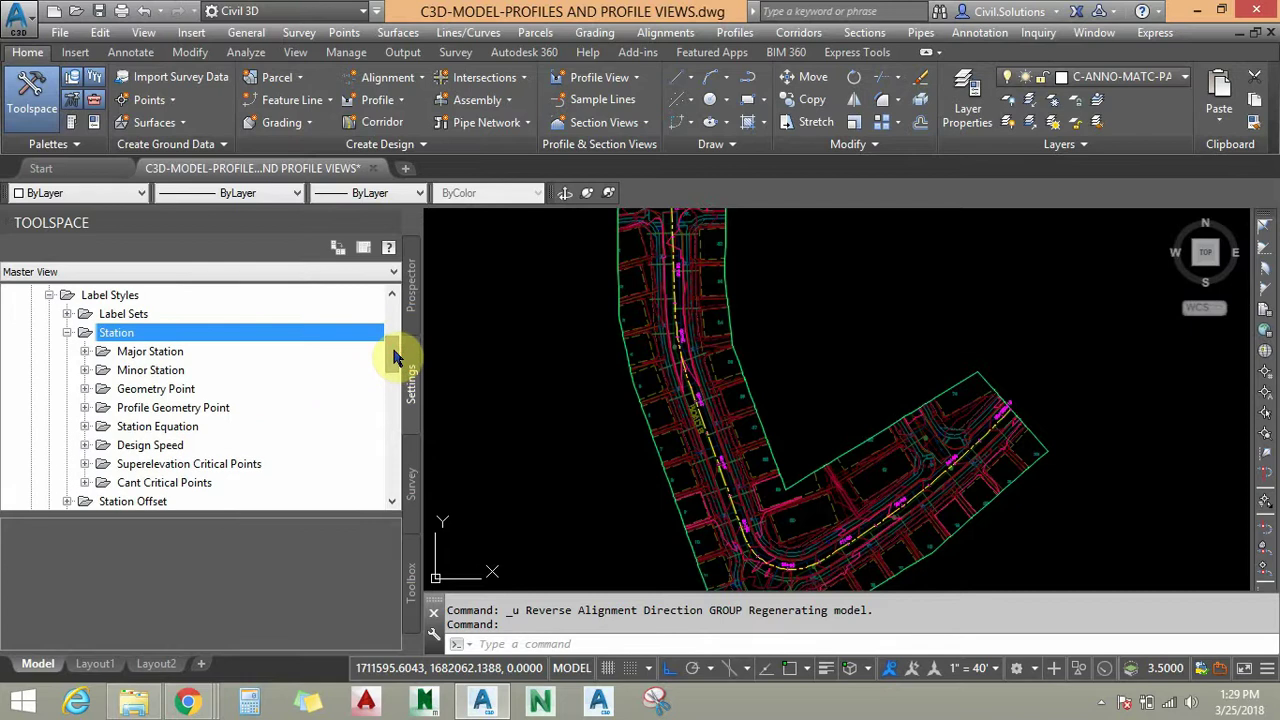
Open the Parallel with Tick major station label style of the alignments for editing.
{"action": "left_click", "coordinate": [160, 351]}
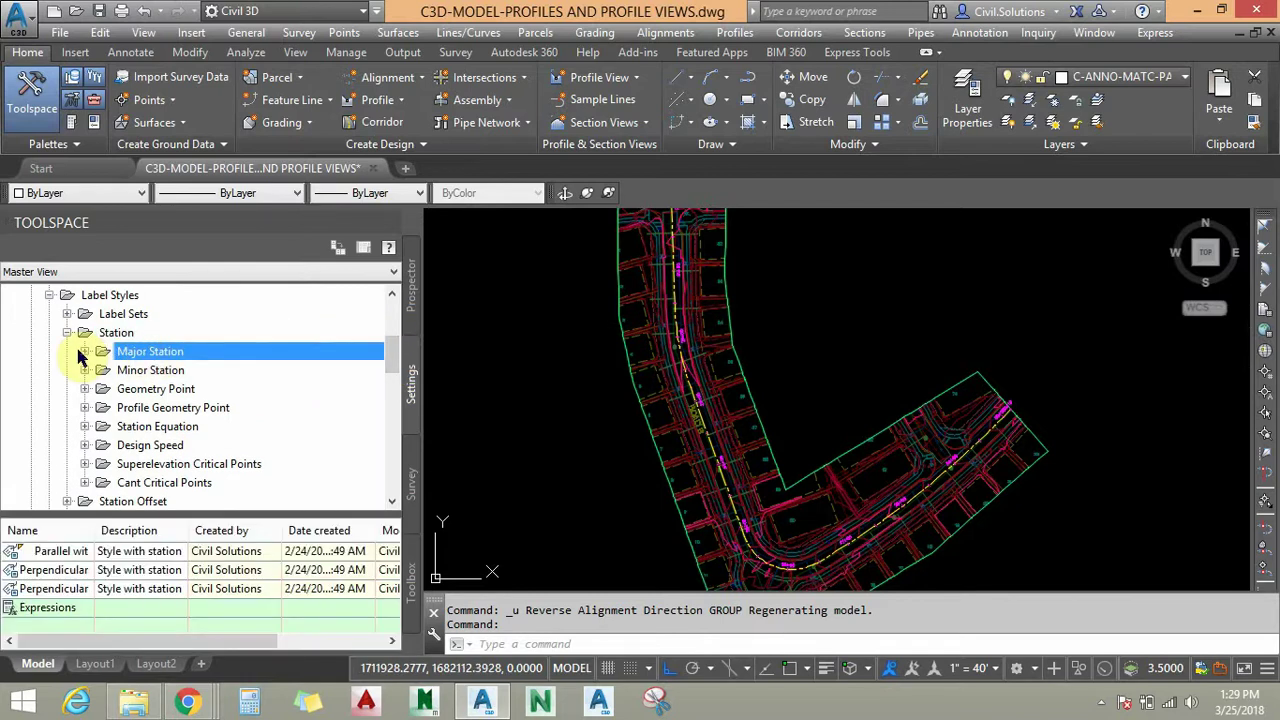
{"action": "left_click", "coordinate": [85, 351]}
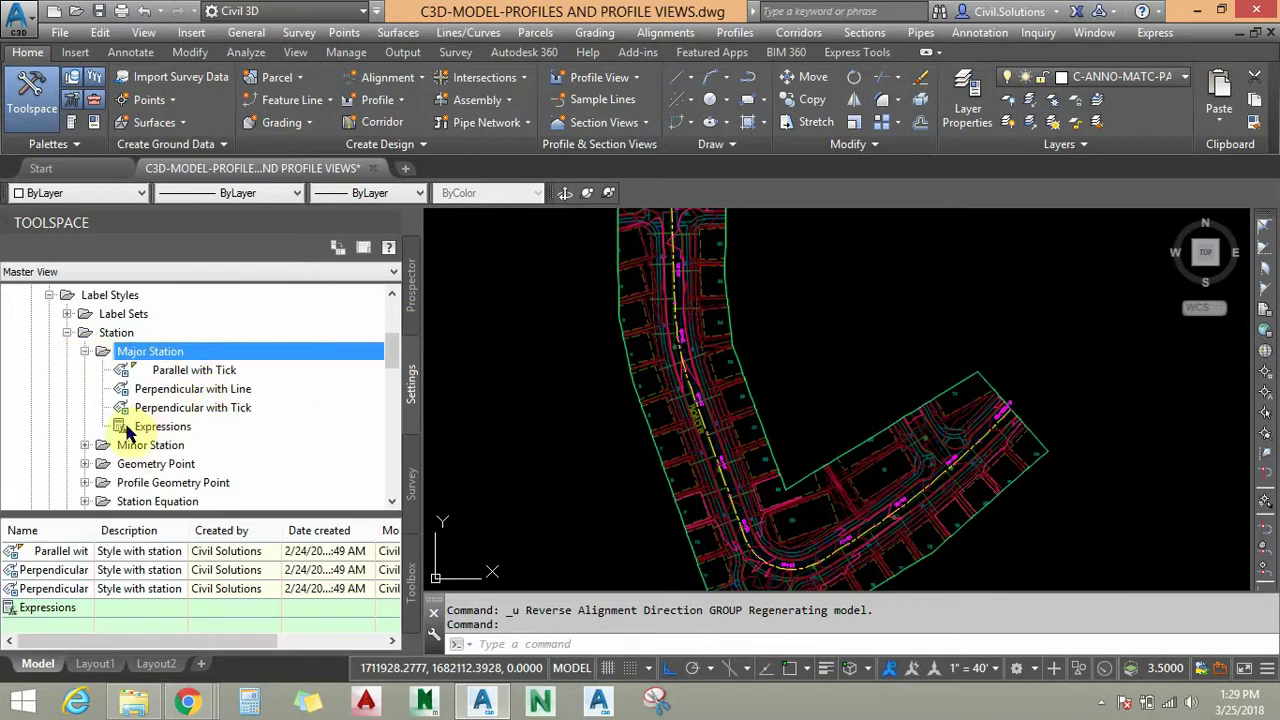
{"action": "left_click", "coordinate": [205, 371]}
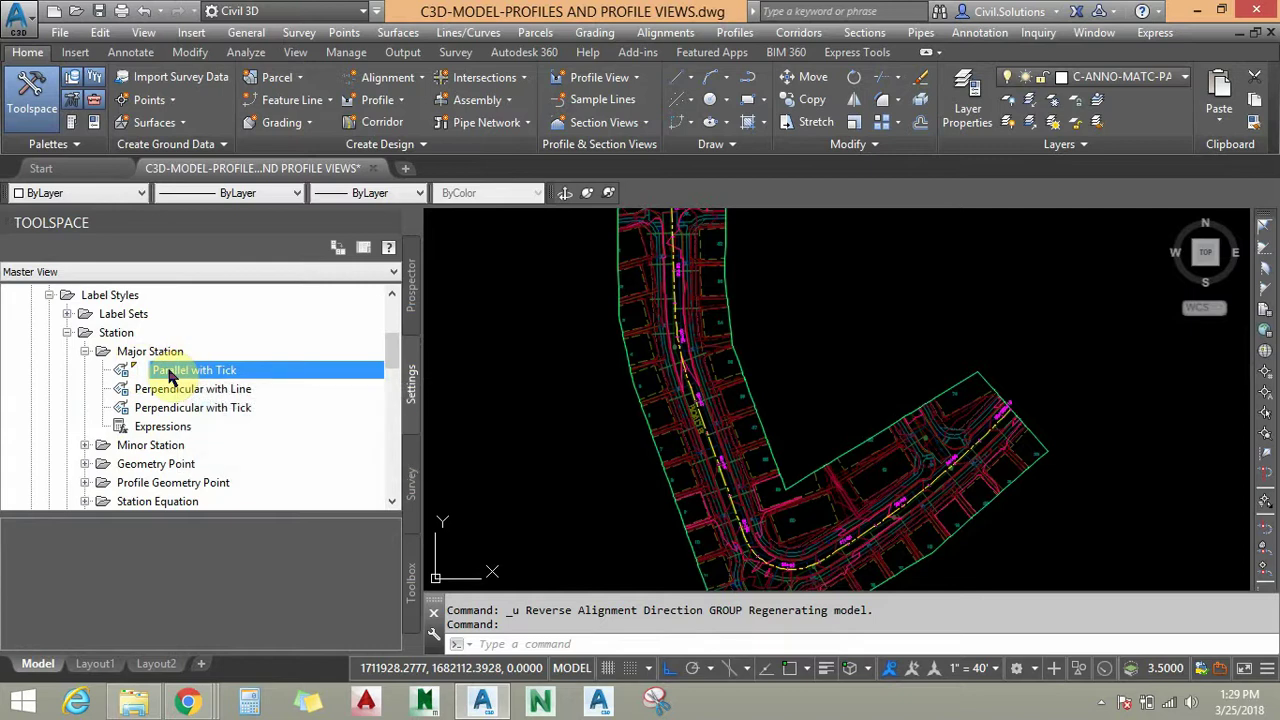
{"action": "right_click", "coordinate": [170, 373]}
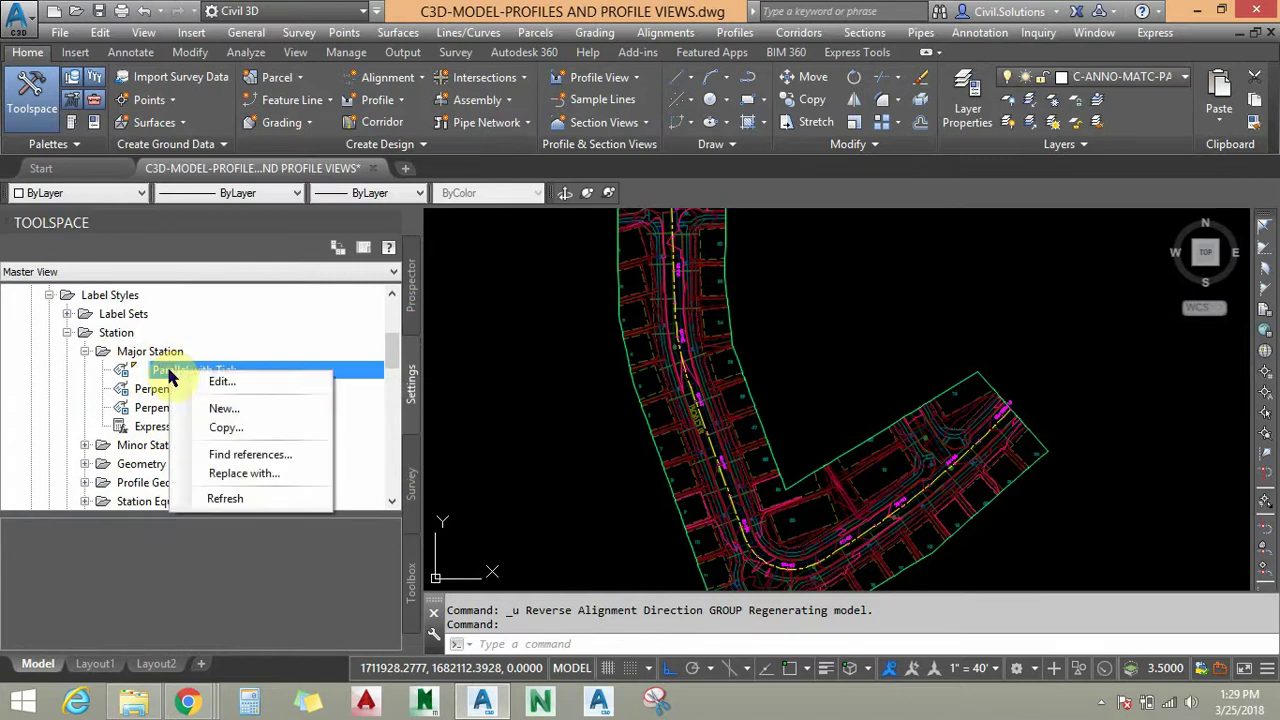
{"action": "left_click", "coordinate": [218, 383]}
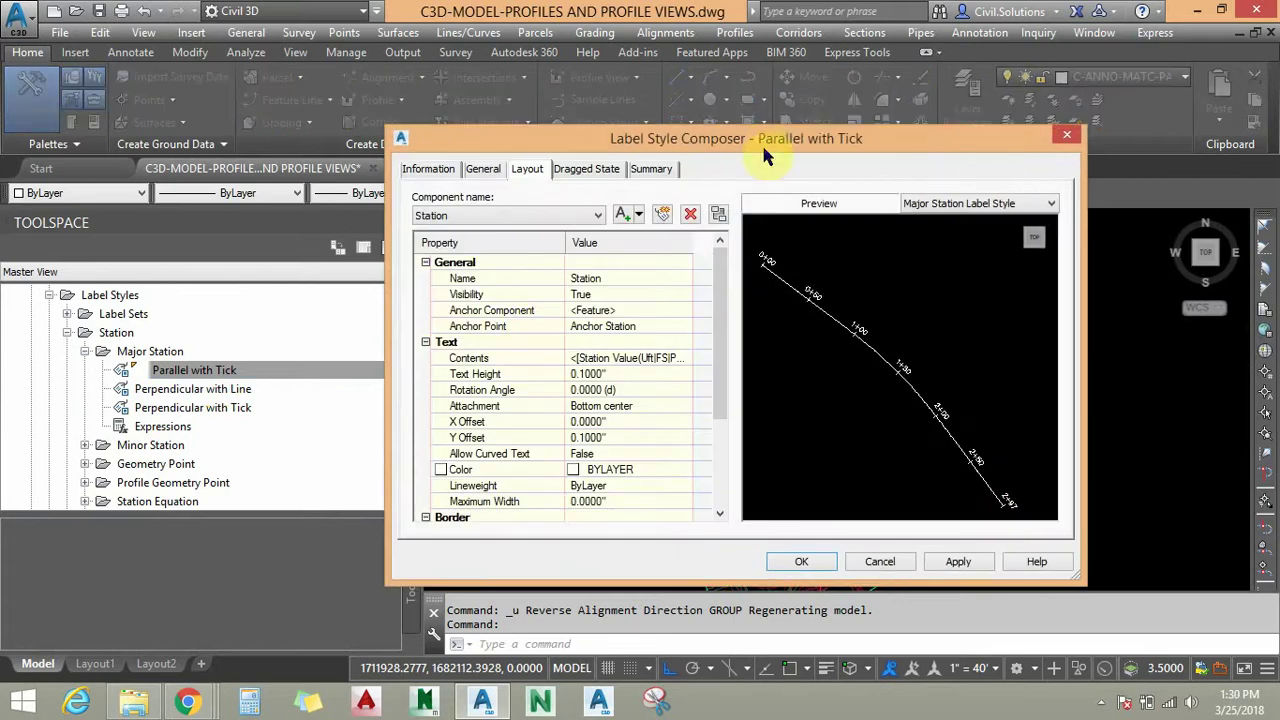
{"action": "left_click_drag", "start_coordinate": [757, 147], "coordinate": [669, 106]}
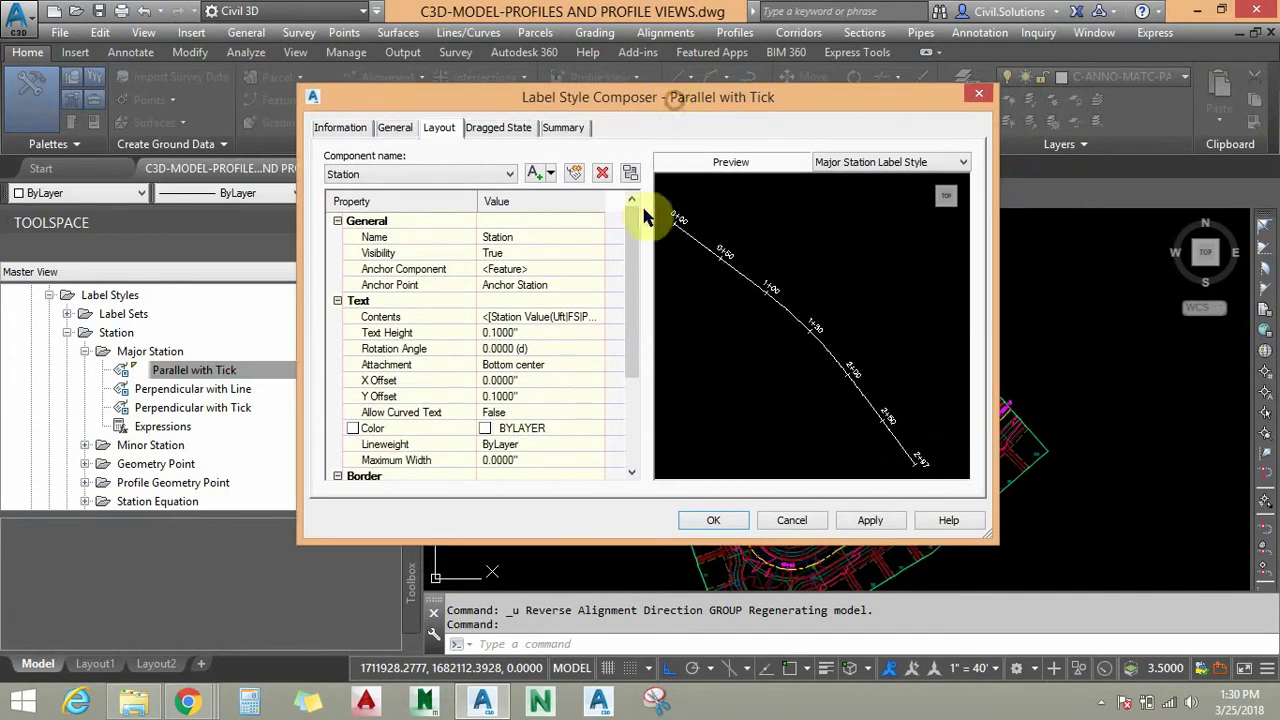
In the Station component's text contents, set the Station Value output to left of station character.
{"action": "left_click", "coordinate": [588, 317]}
{"action": "left_click", "coordinate": [597, 317]}
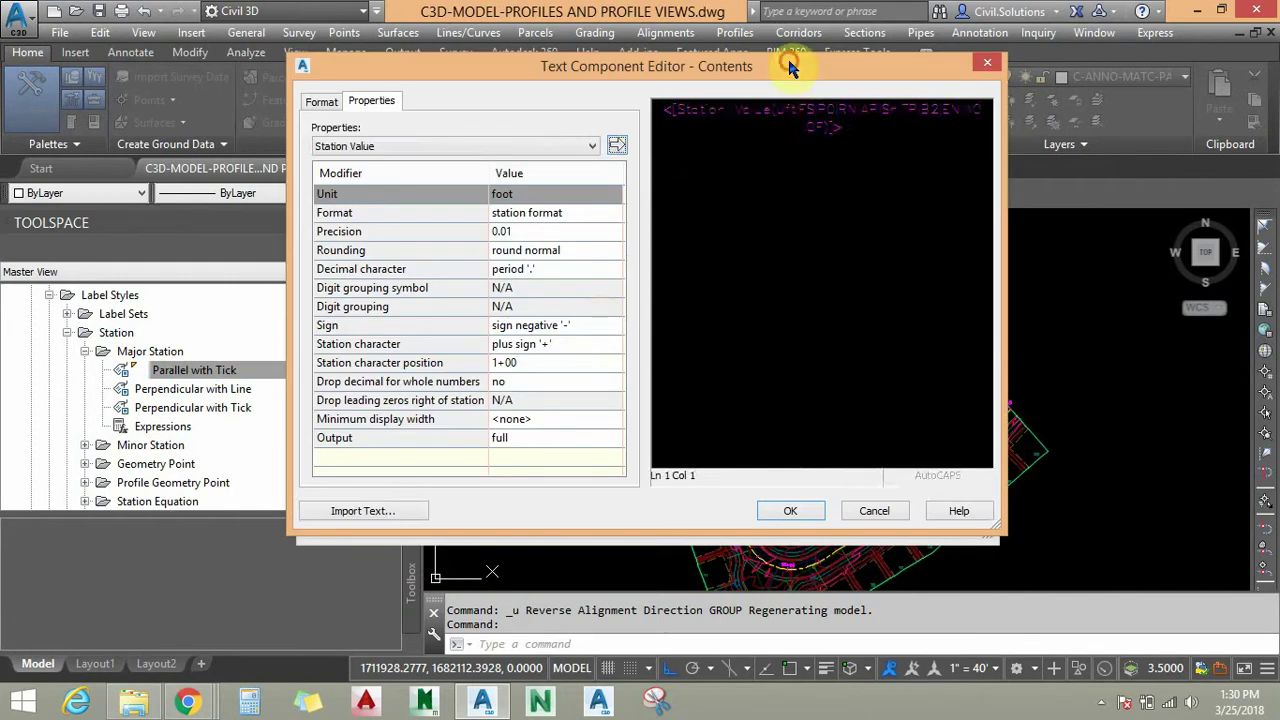
{"action": "left_click_drag", "start_coordinate": [787, 57], "coordinate": [771, 65]}
{"action": "left_click", "coordinate": [792, 128]}
{"action": "double_click", "coordinate": [792, 128]}
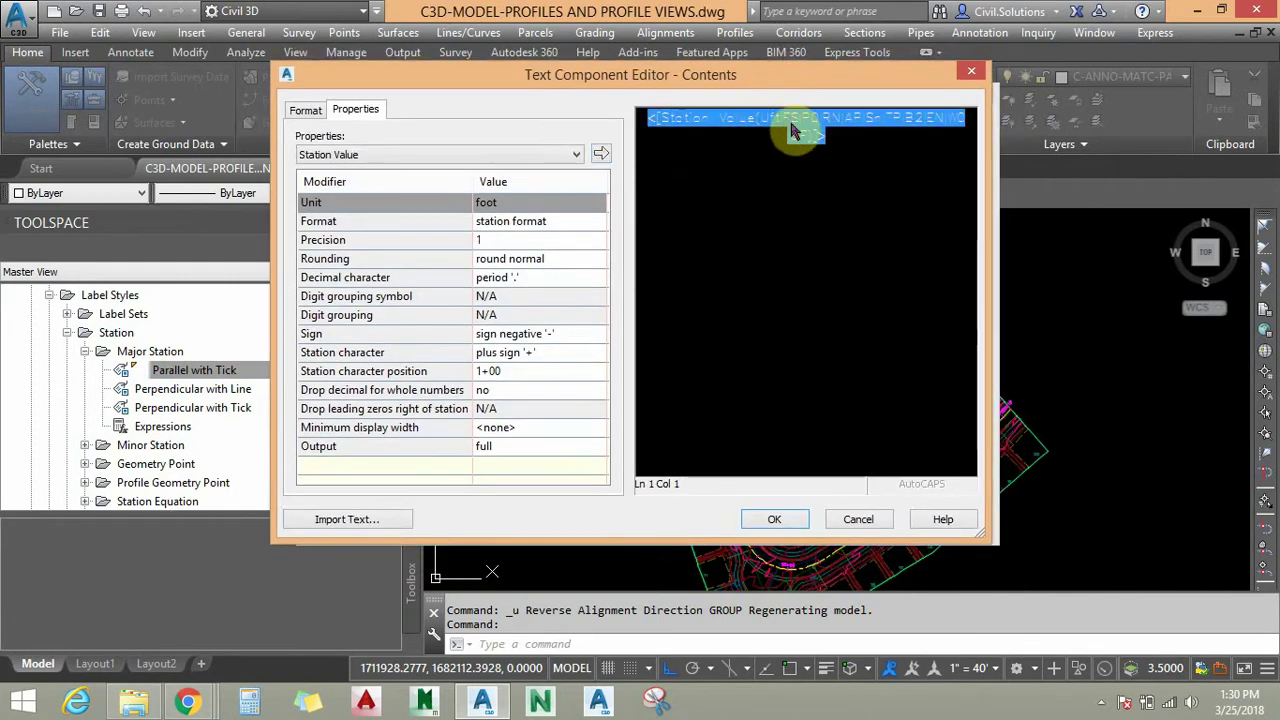
{"action": "left_click", "coordinate": [508, 445]}
{"action": "left_click", "coordinate": [580, 444]}
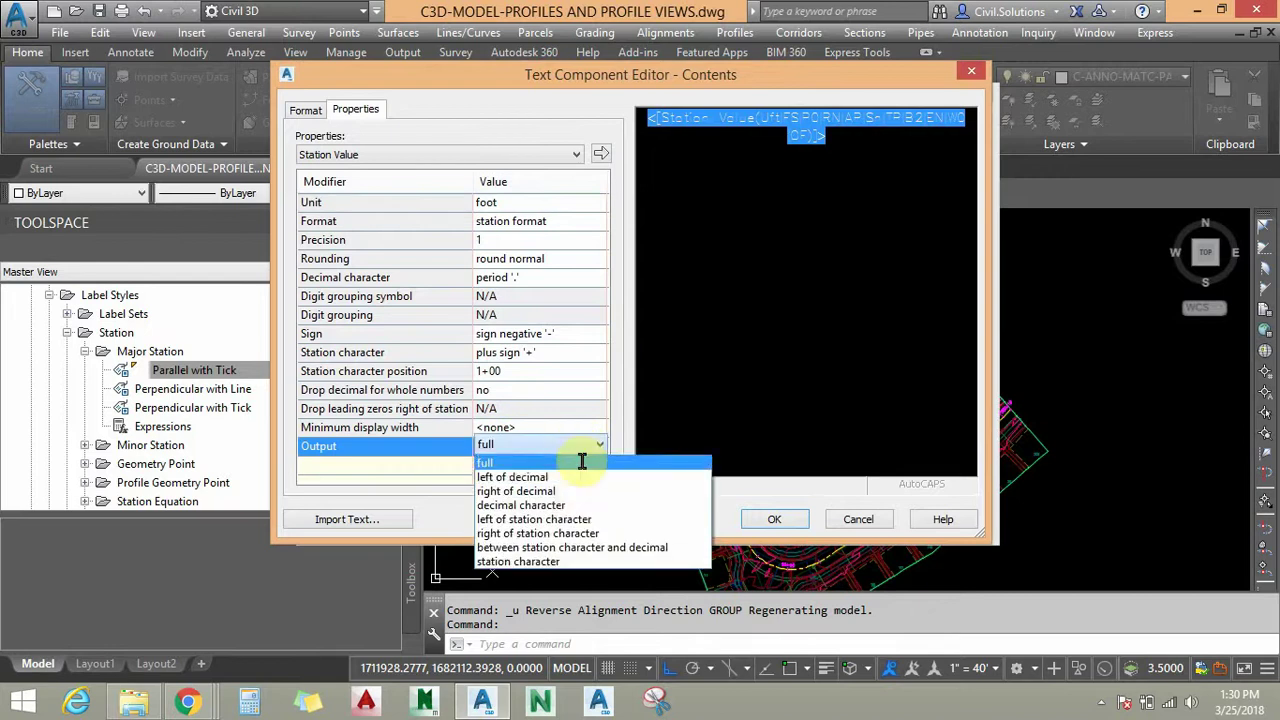
{"action": "left_click", "coordinate": [578, 519]}
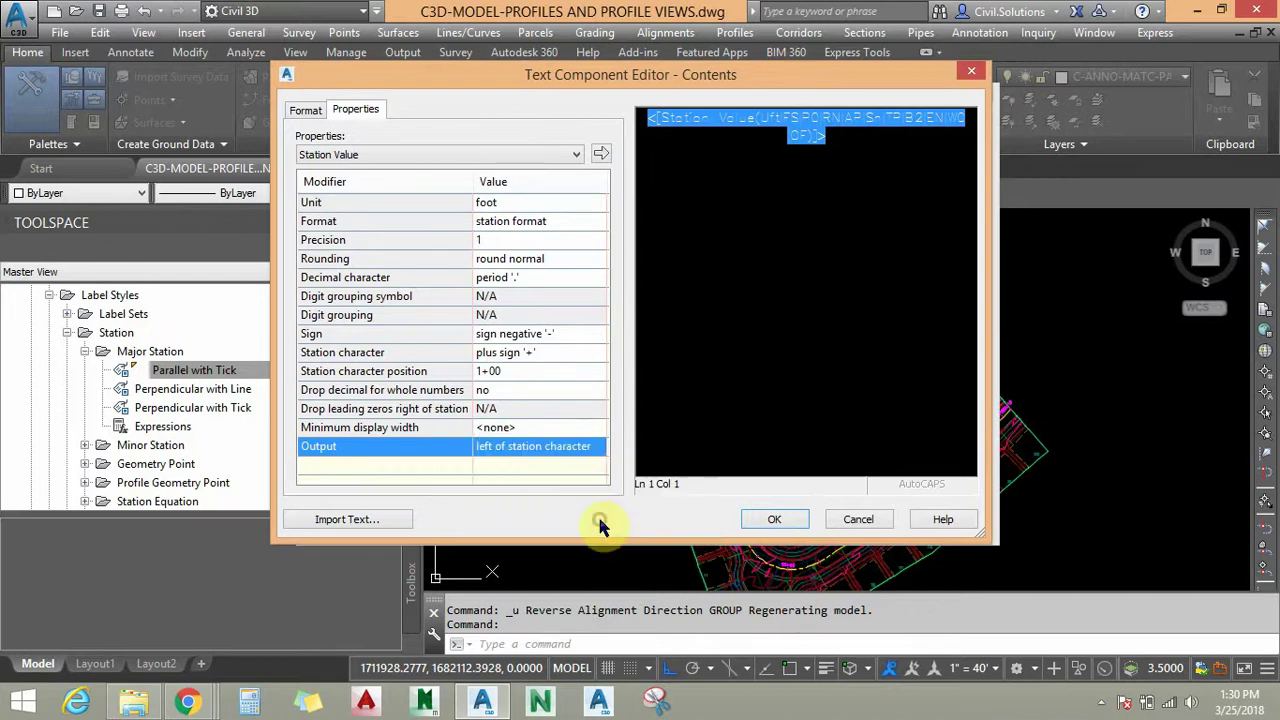
Set the station character to <none>, update the Station Value field in the contents with the new modifiers, and accept the text.
{"action": "left_click", "coordinate": [360, 334]}
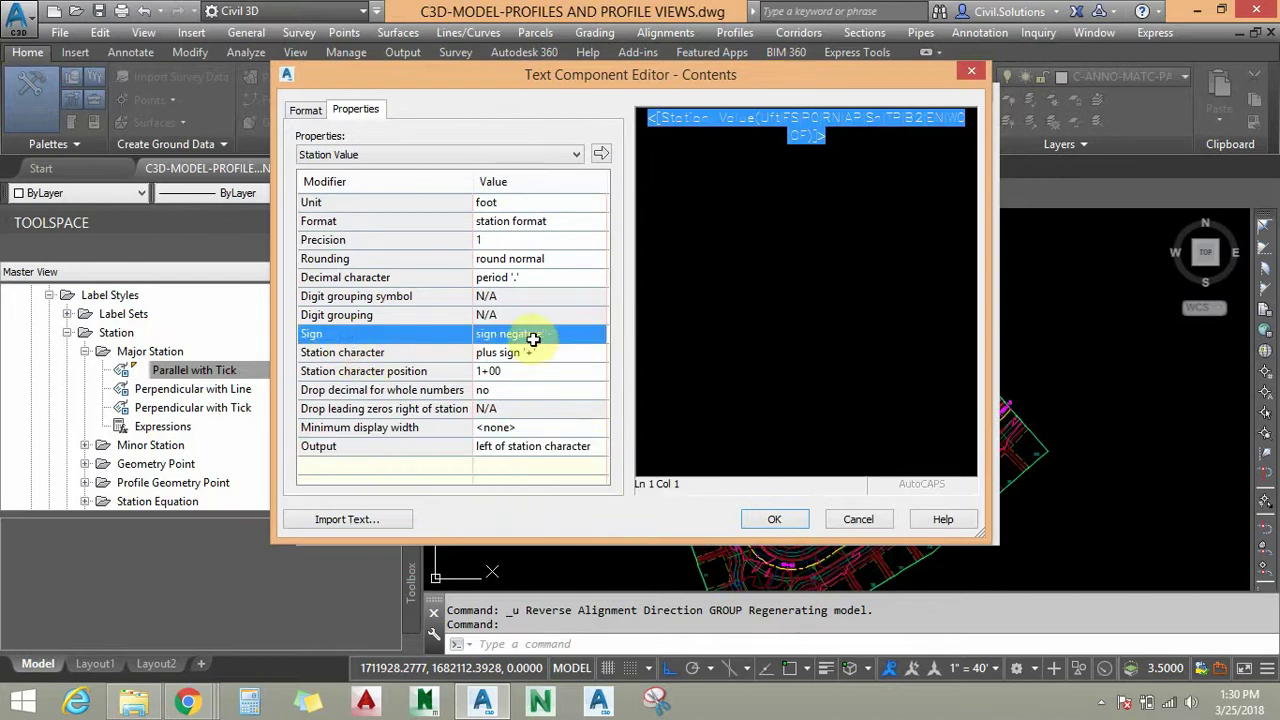
{"action": "left_click", "coordinate": [402, 354]}
{"action": "left_click", "coordinate": [562, 358]}
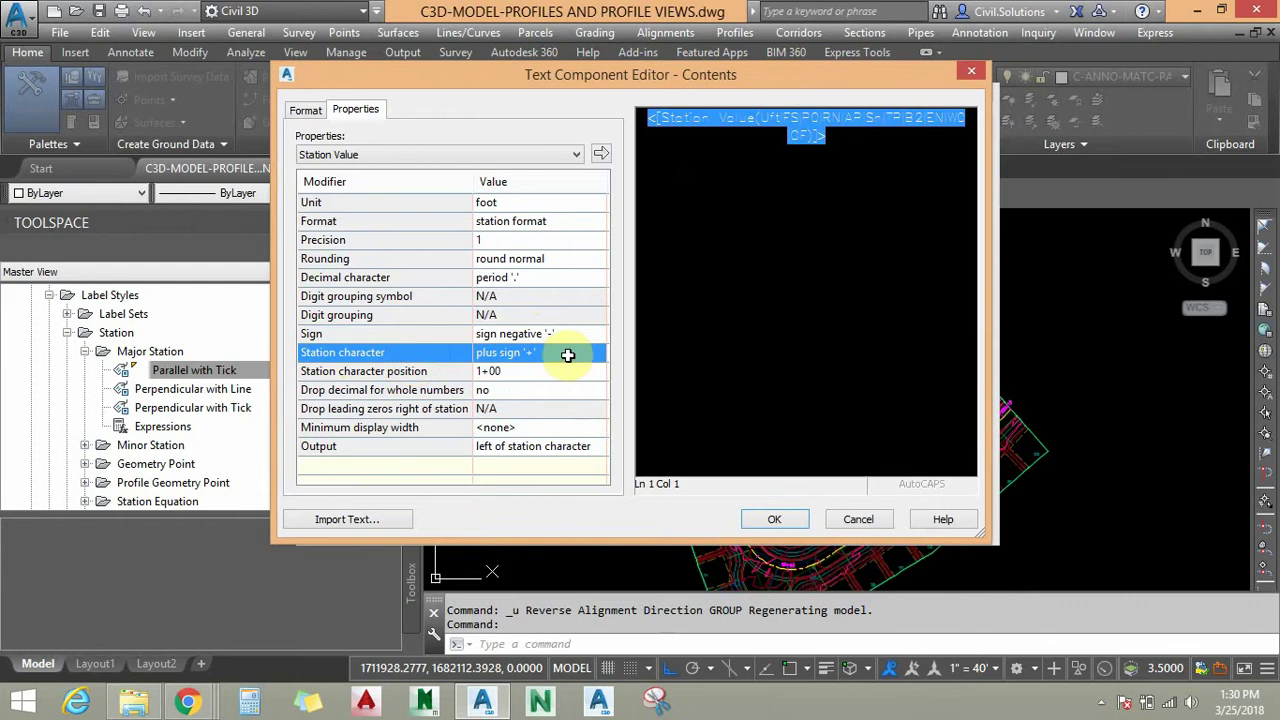
{"action": "left_click", "coordinate": [566, 356]}
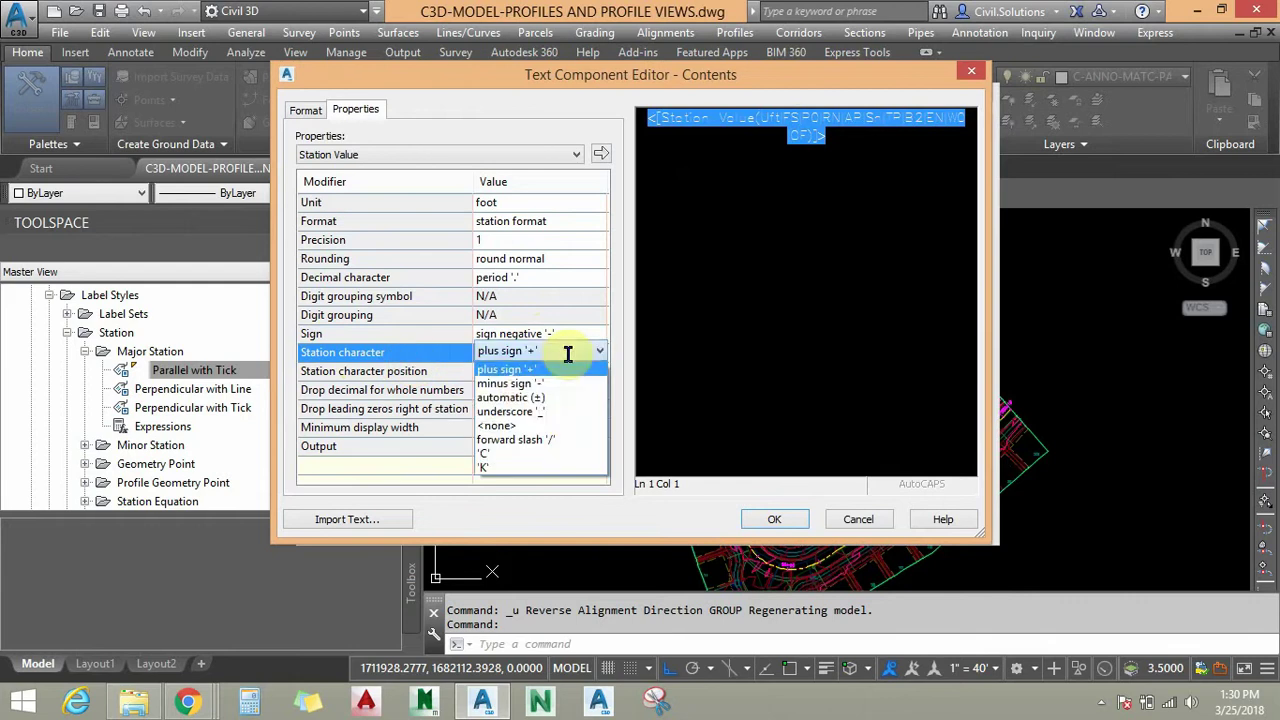
{"action": "left_click", "coordinate": [510, 427]}
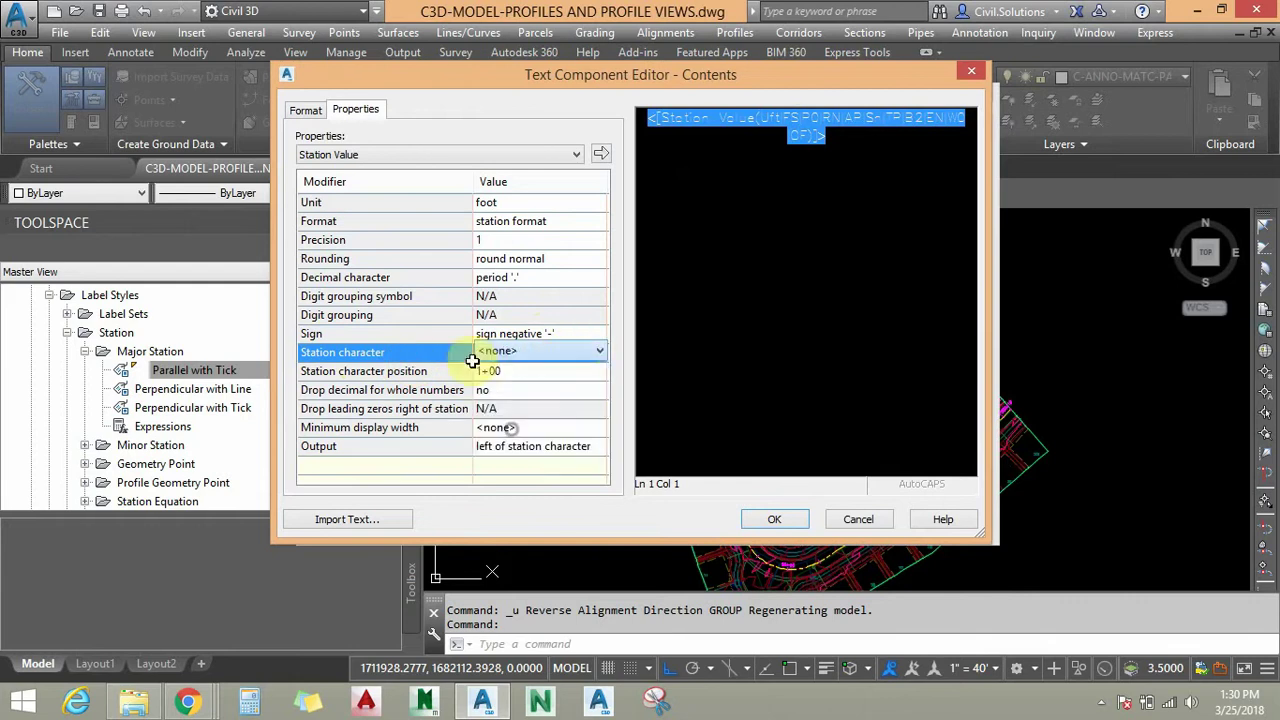
{"action": "left_click", "coordinate": [600, 152]}
{"action": "left_click", "coordinate": [774, 519]}
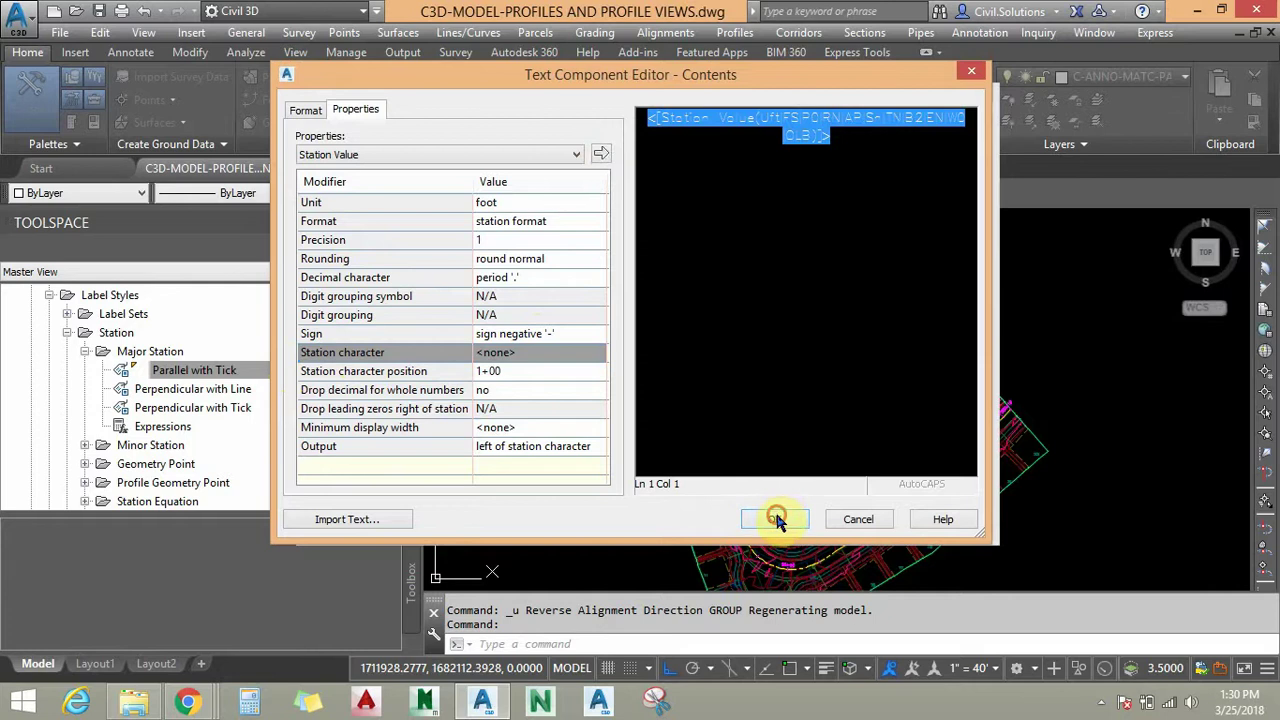
Check the shortened station labels in the style preview, then apply and save the Parallel with Tick style.
{"action": "middle_click_drag", "start_coordinate": [840, 326], "coordinate": [832, 261]}
{"action": "scroll", "coordinate": [820, 250], "scroll_direction": "up", "scroll_amount": 2}
{"action": "middle_click_drag", "start_coordinate": [829, 213], "coordinate": [797, 440]}
{"action": "middle_click_drag", "start_coordinate": [786, 312], "coordinate": [764, 212]}
{"action": "scroll", "coordinate": [764, 212], "scroll_direction": "down", "scroll_amount": 1}
{"action": "scroll", "coordinate": [800, 250], "scroll_direction": "down", "scroll_amount": 2}
{"action": "middle_click_drag", "start_coordinate": [829, 280], "coordinate": [809, 220]}
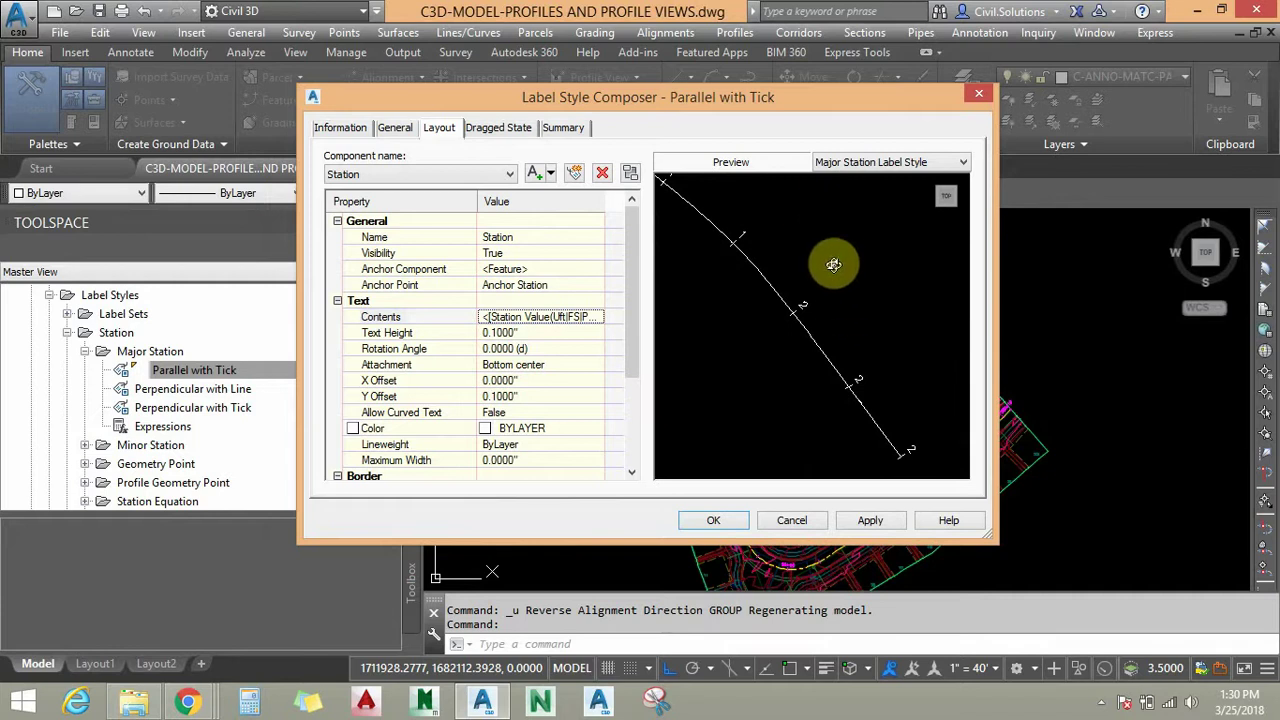
{"action": "left_click", "coordinate": [870, 520]}
{"action": "left_click", "coordinate": [708, 520]}
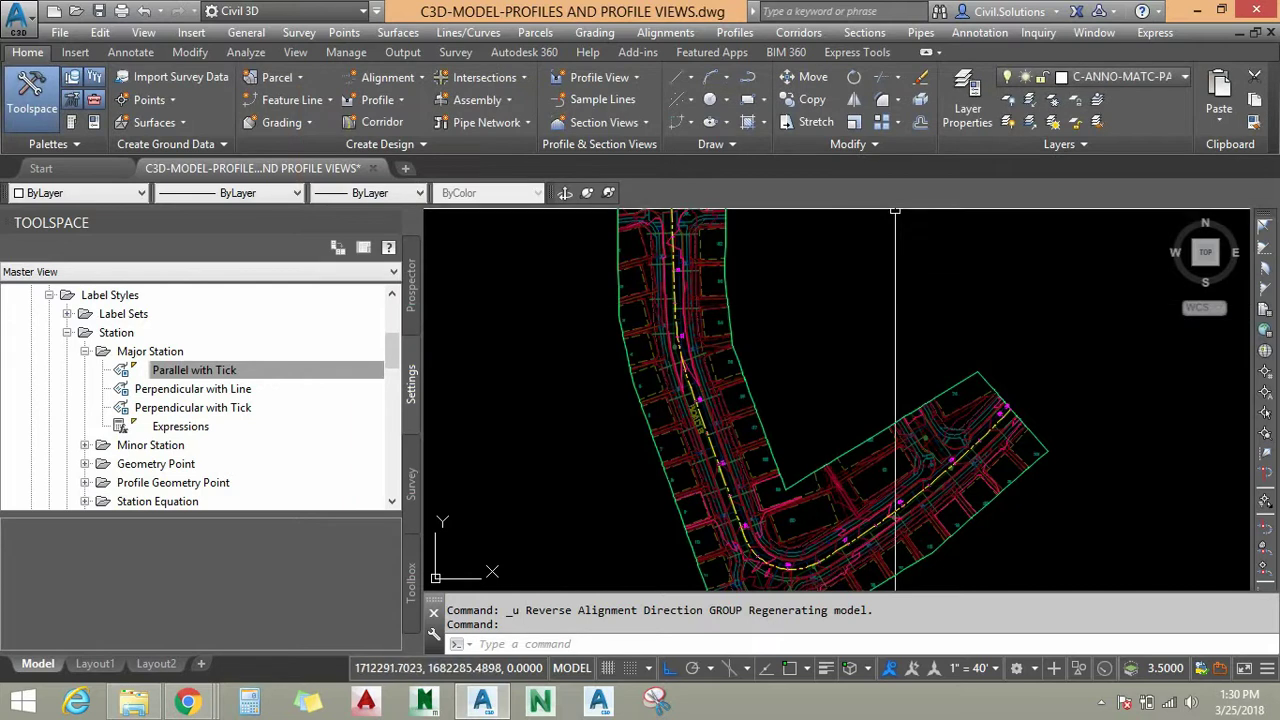
Start a new expression for the Minor Station label styles and name it Minor Station Trunc.
{"action": "mouse_move", "coordinate": [400, 349]}
{"action": "left_mouse_down"}
{"action": "mouse_move", "coordinate": [400, 363]}
{"action": "mouse_move", "coordinate": [391, 350]}
{"action": "left_mouse_up"}
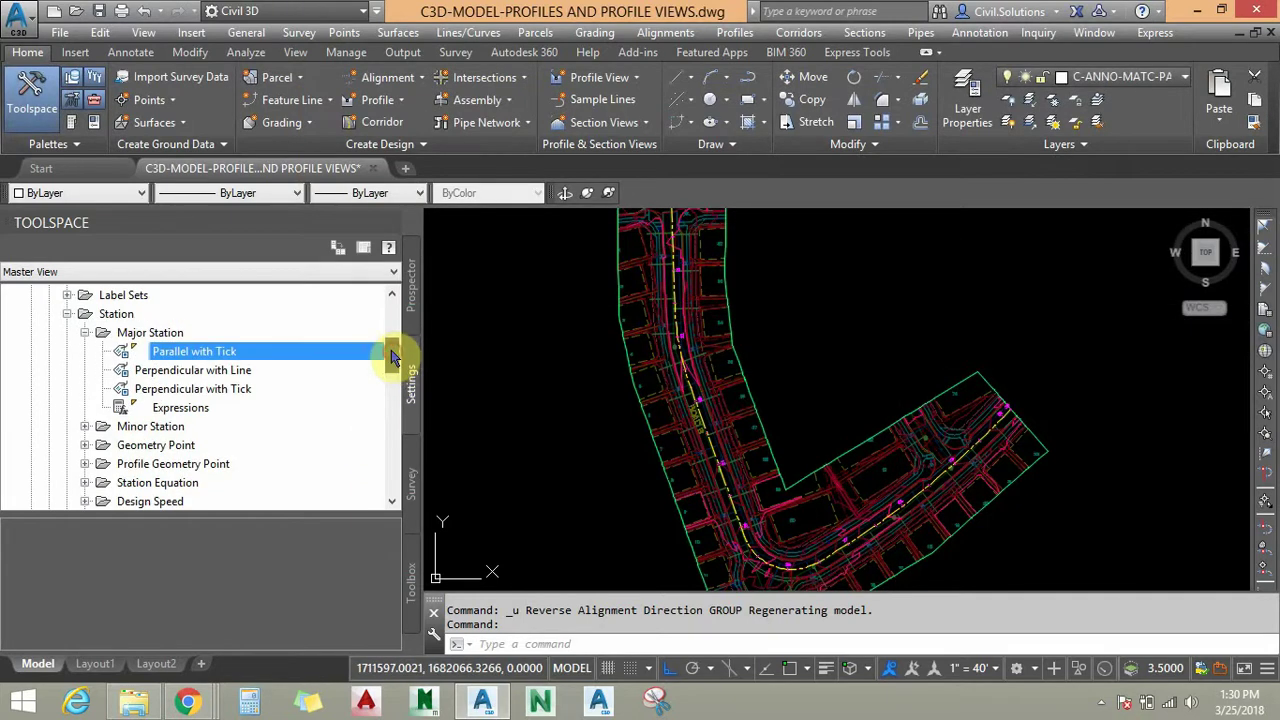
{"action": "left_click", "coordinate": [122, 424]}
{"action": "left_click", "coordinate": [84, 426]}
{"action": "left_click", "coordinate": [157, 465]}
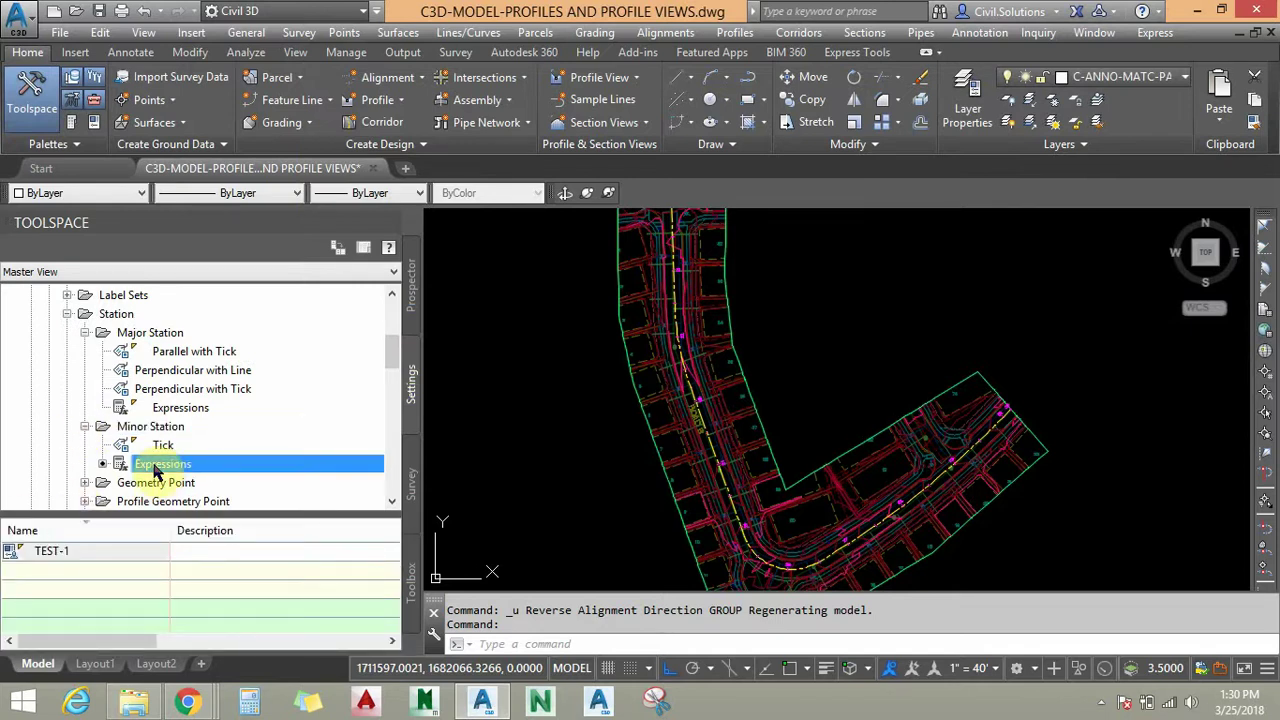
{"action": "right_click", "coordinate": [155, 470]}
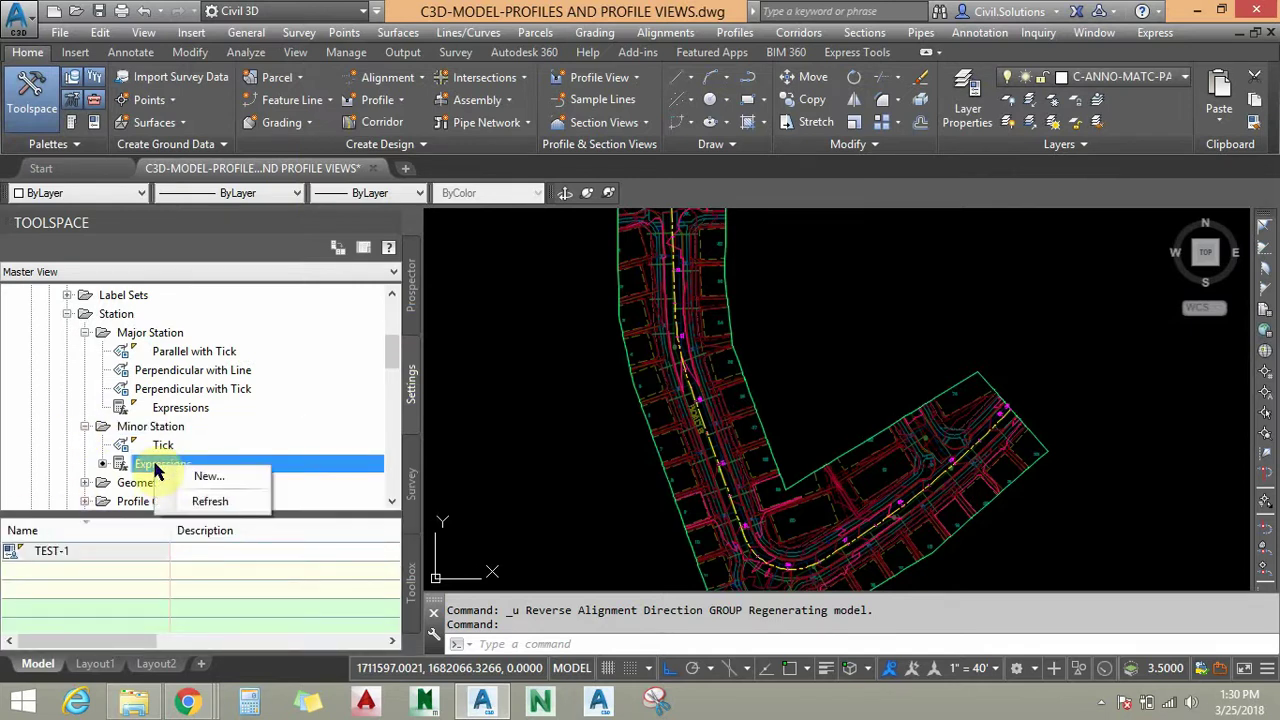
{"action": "left_click", "coordinate": [208, 476]}
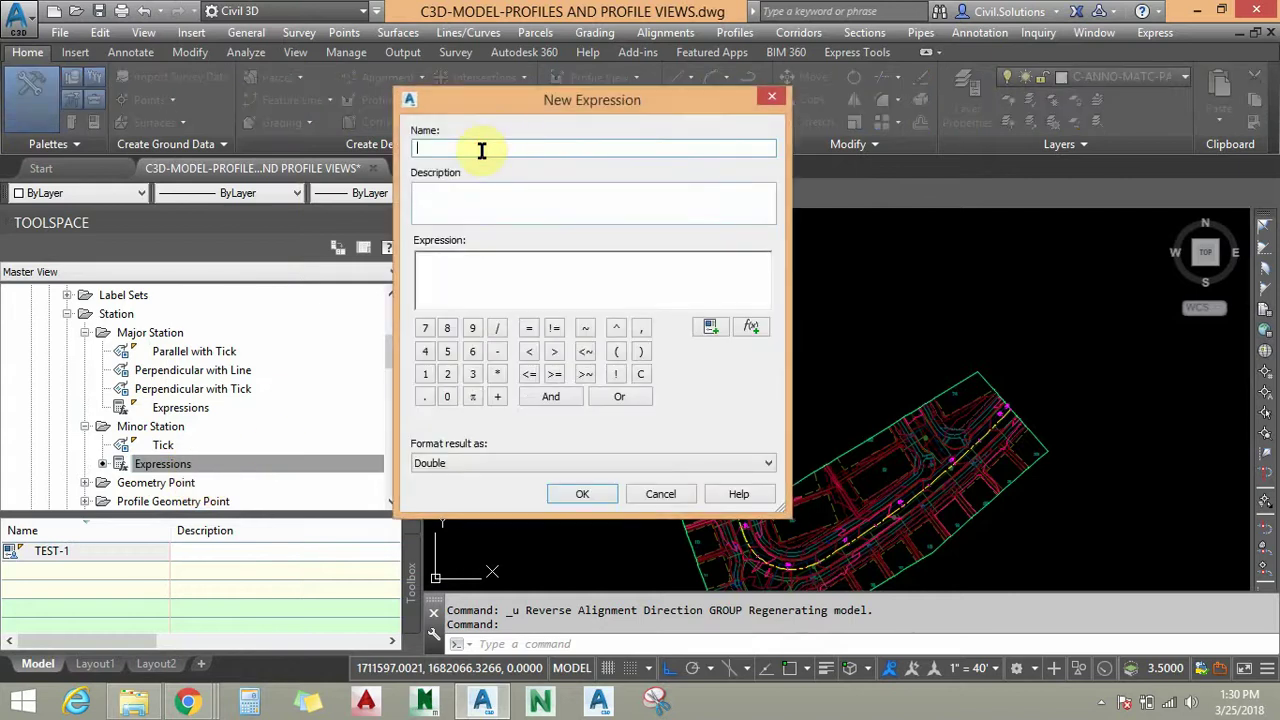
{"action": "type", "text": "Minor Station Trunc"}
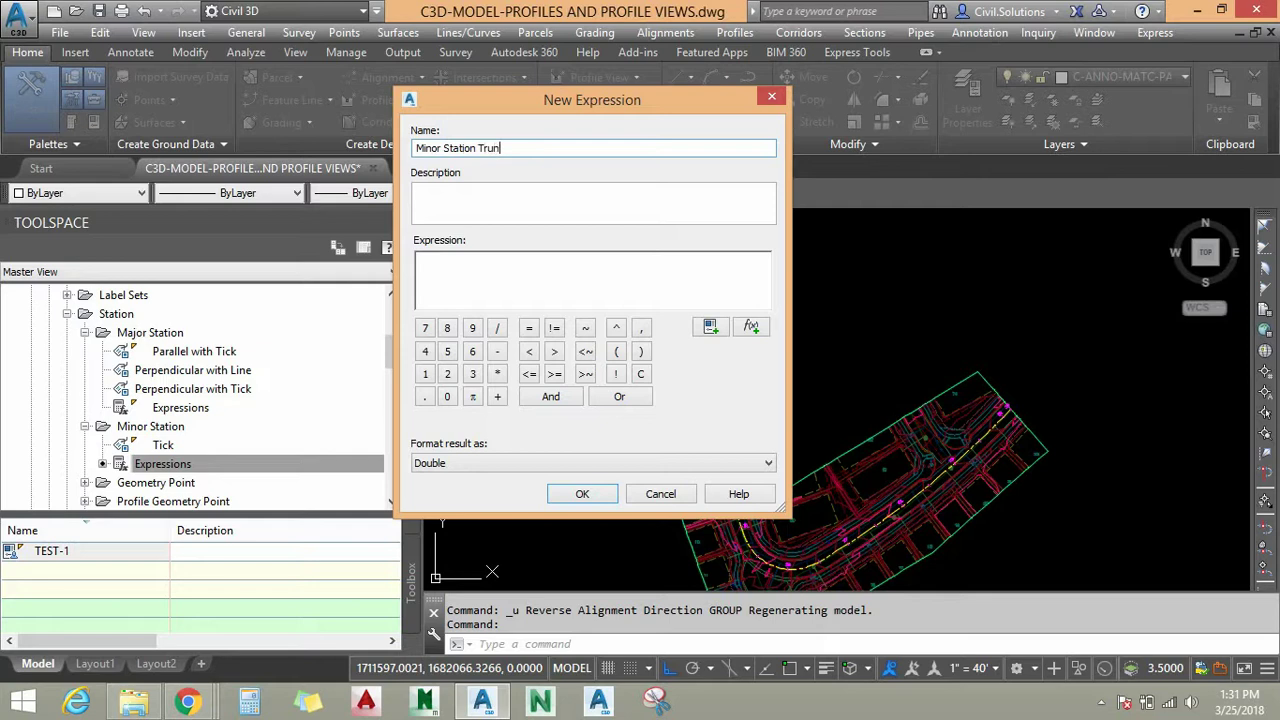
{"action": "left_click", "coordinate": [471, 192]}
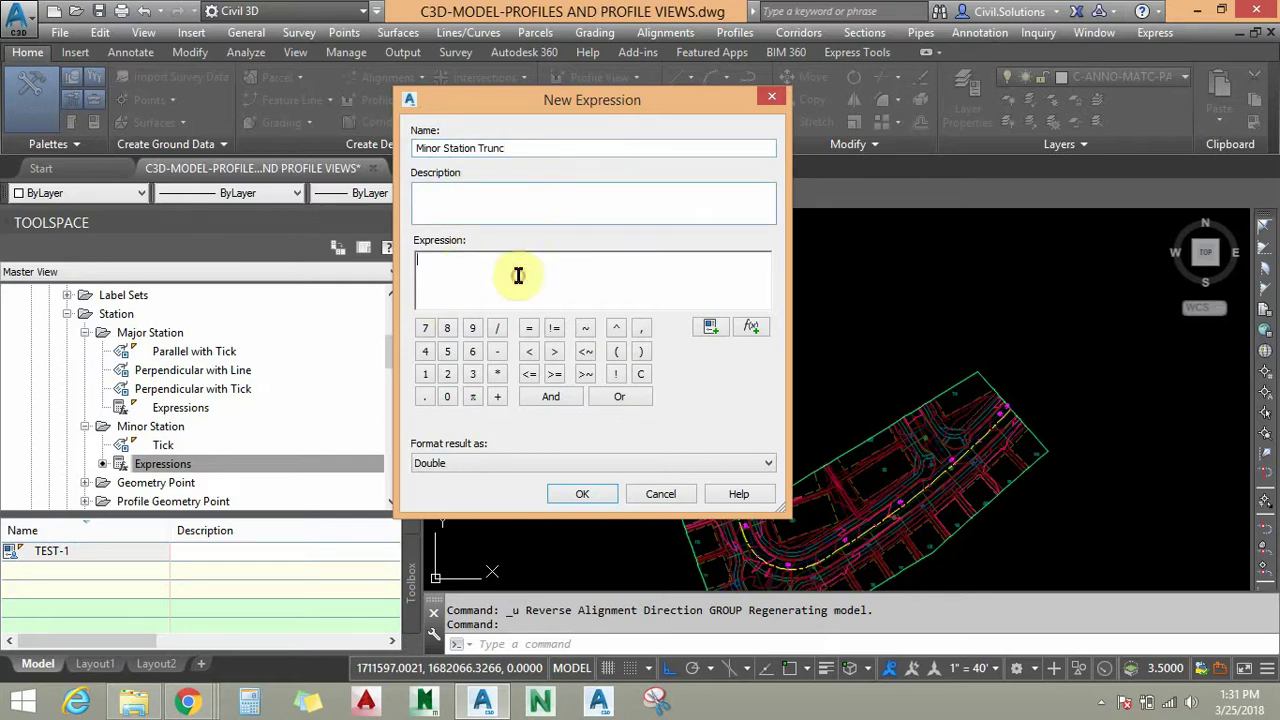
Enter the expression {Station Value}-(TRUNC({Station Value}/1000)*1000) using the Station Value property and the TRUNC function.
{"action": "left_click", "coordinate": [711, 328]}
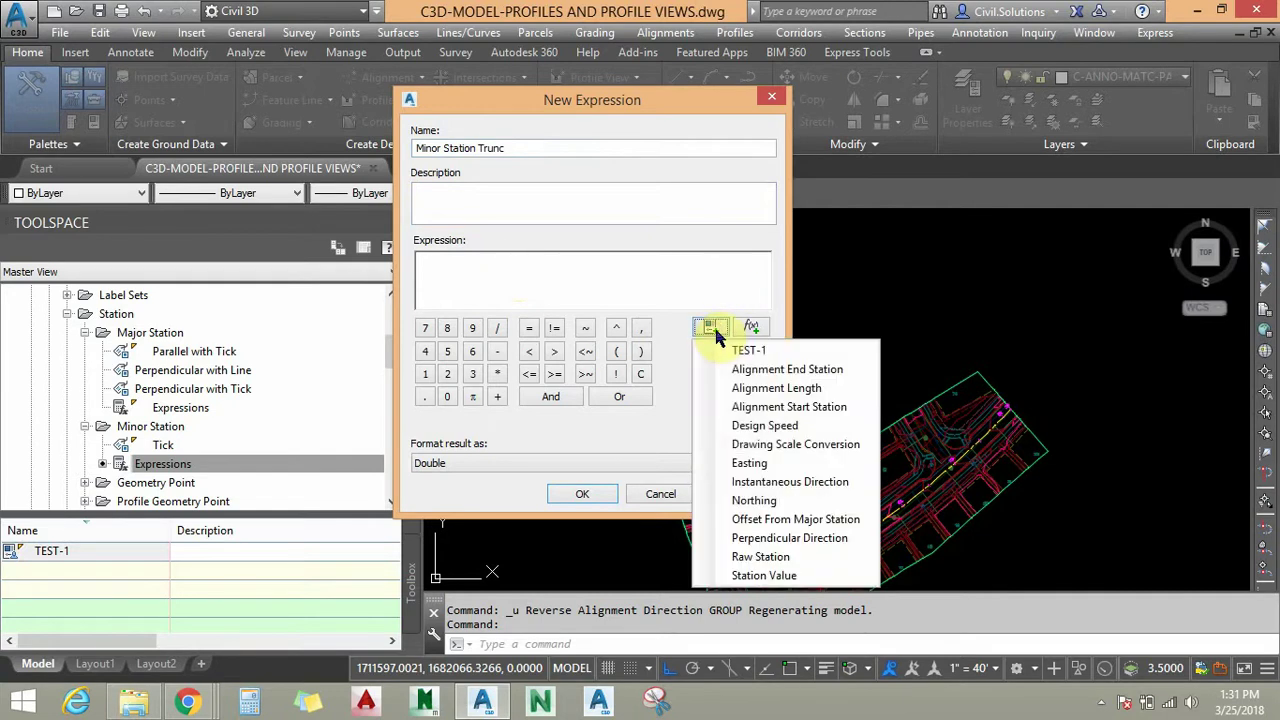
{"action": "left_click", "coordinate": [752, 575]}
{"action": "type", "text": "-("}
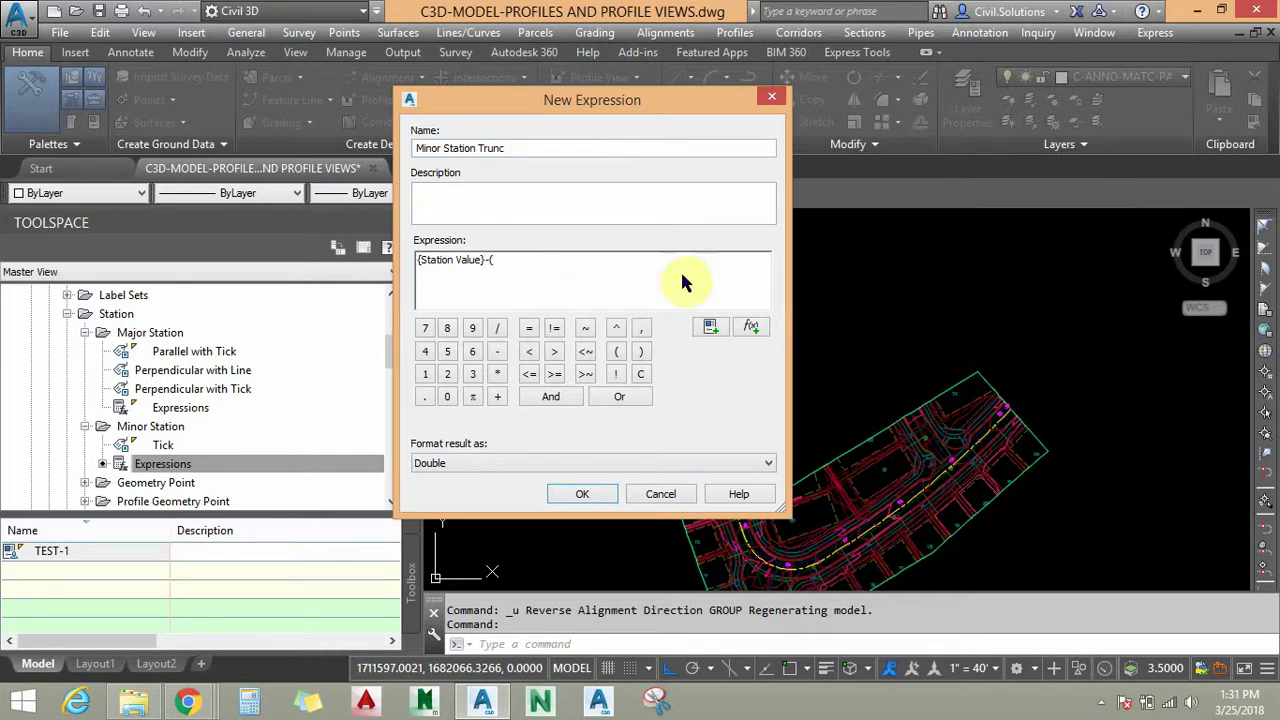
{"action": "left_click", "coordinate": [752, 327]}
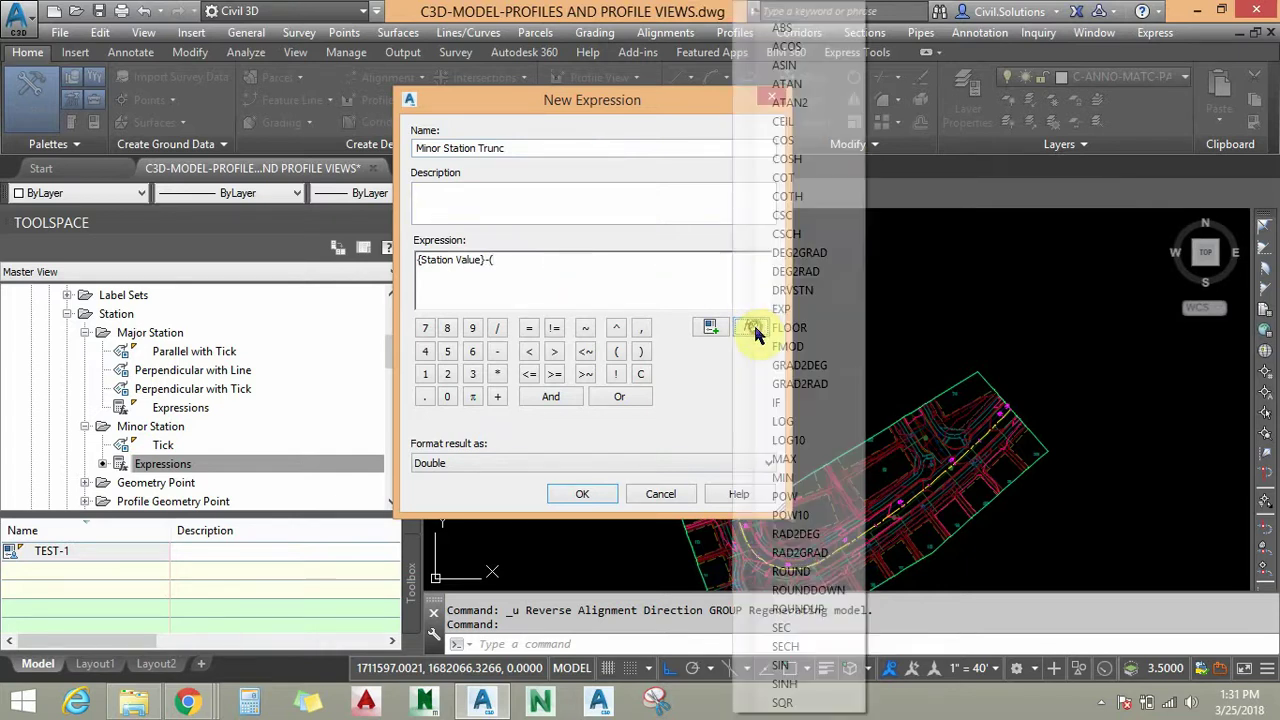
{"action": "key", "text": "t"}
{"action": "key", "text": "t"}
{"action": "key", "text": "t"}
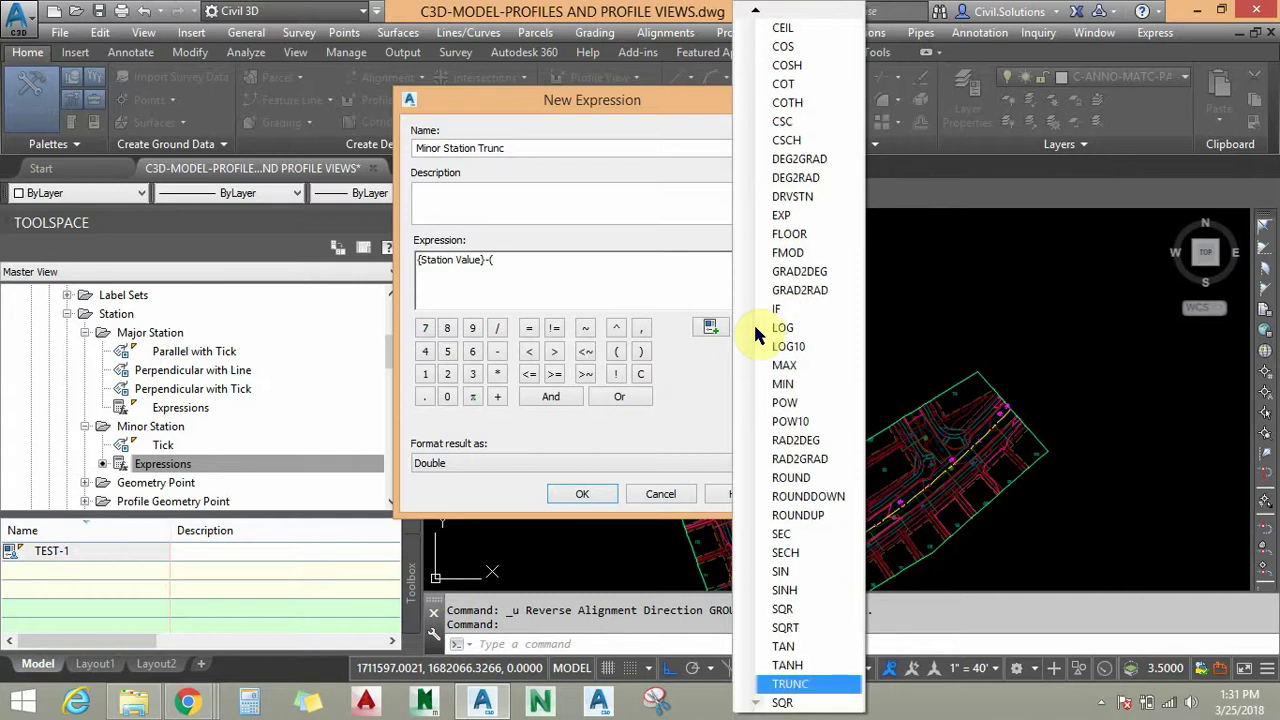
{"action": "key", "text": "Return"}
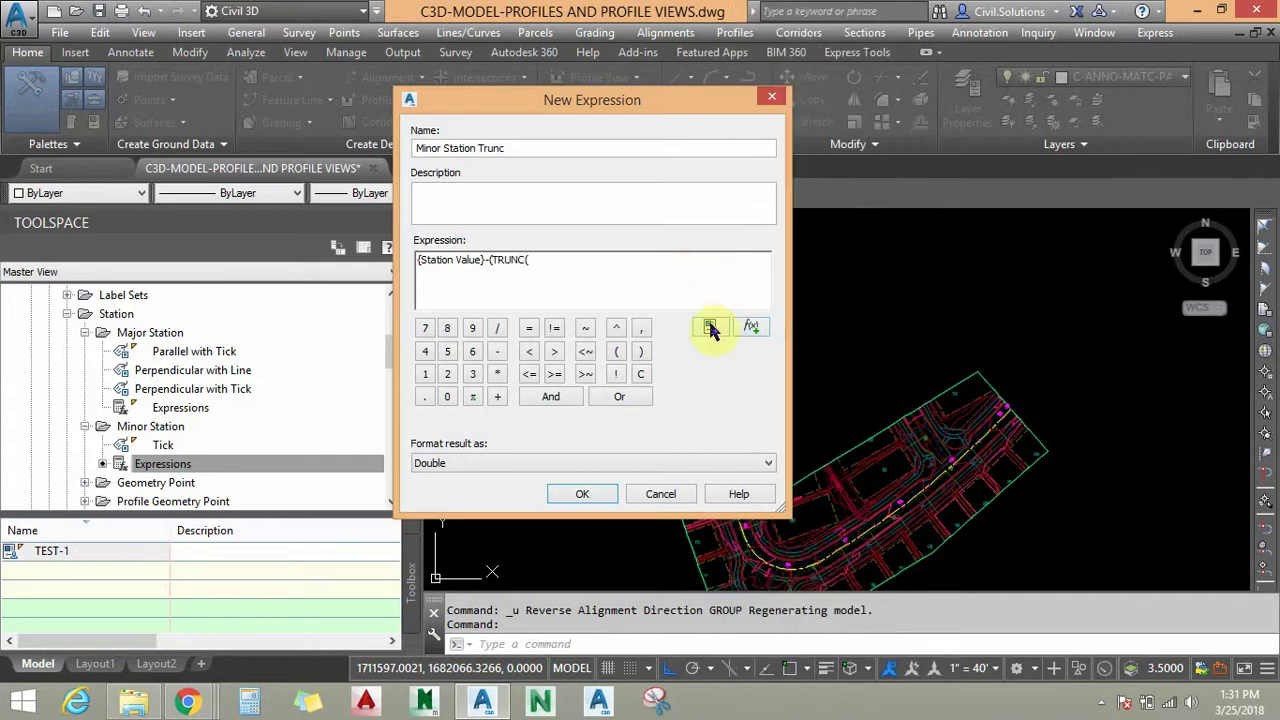
{"action": "left_click", "coordinate": [710, 327]}
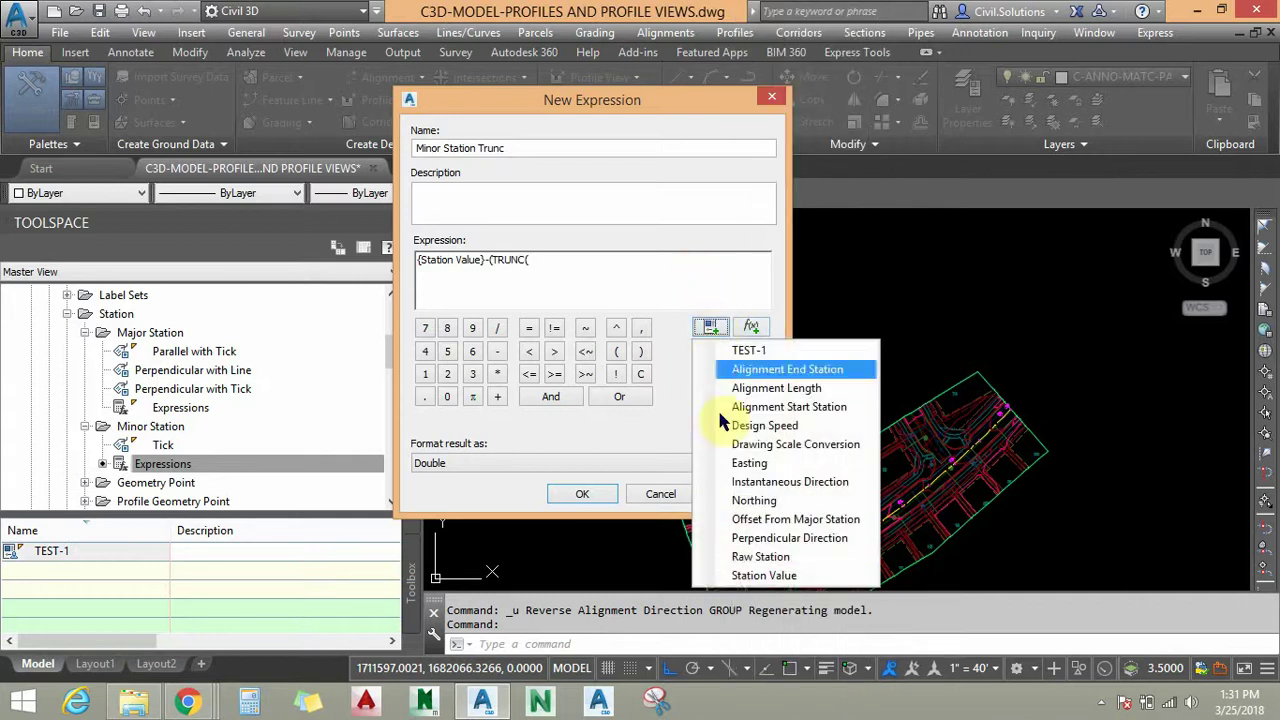
{"action": "left_click", "coordinate": [760, 576]}
{"action": "type", "text": "/1"}
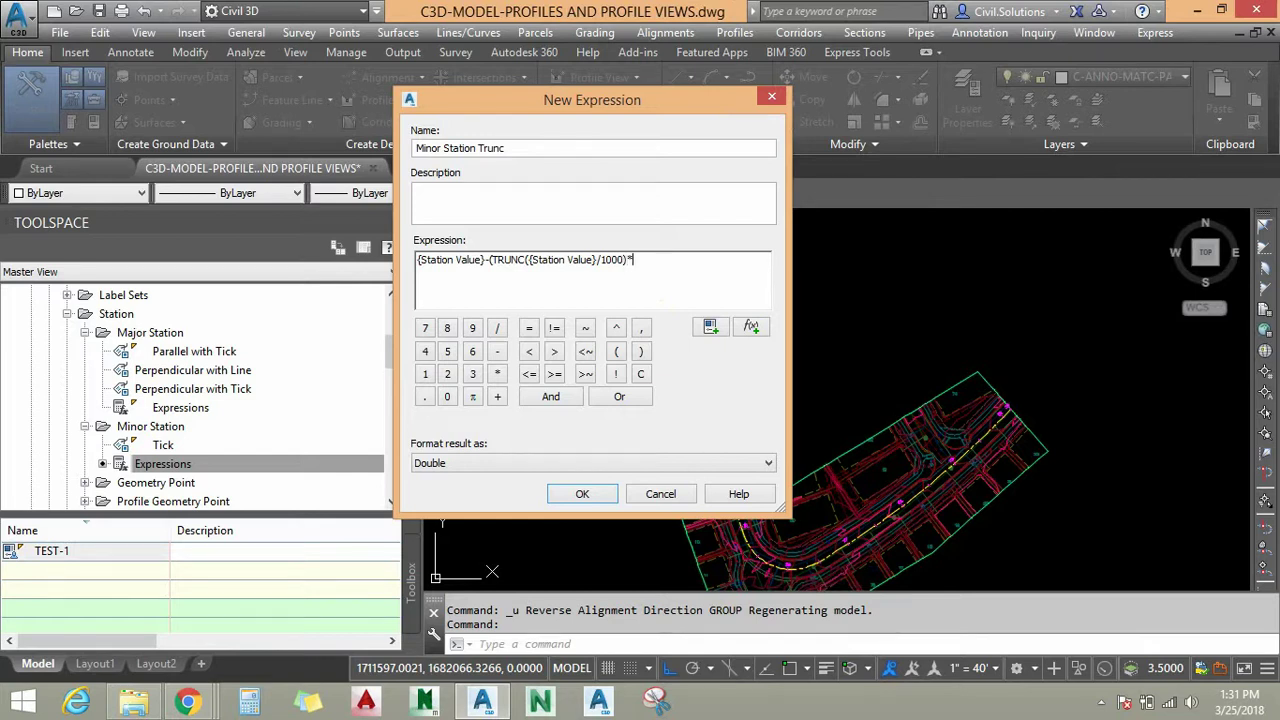
{"action": "type", "text": "000"}
Format the expression result as Station, save the expression, and select it in the list of minor station expressions.
{"action": "left_click", "coordinate": [489, 463]}
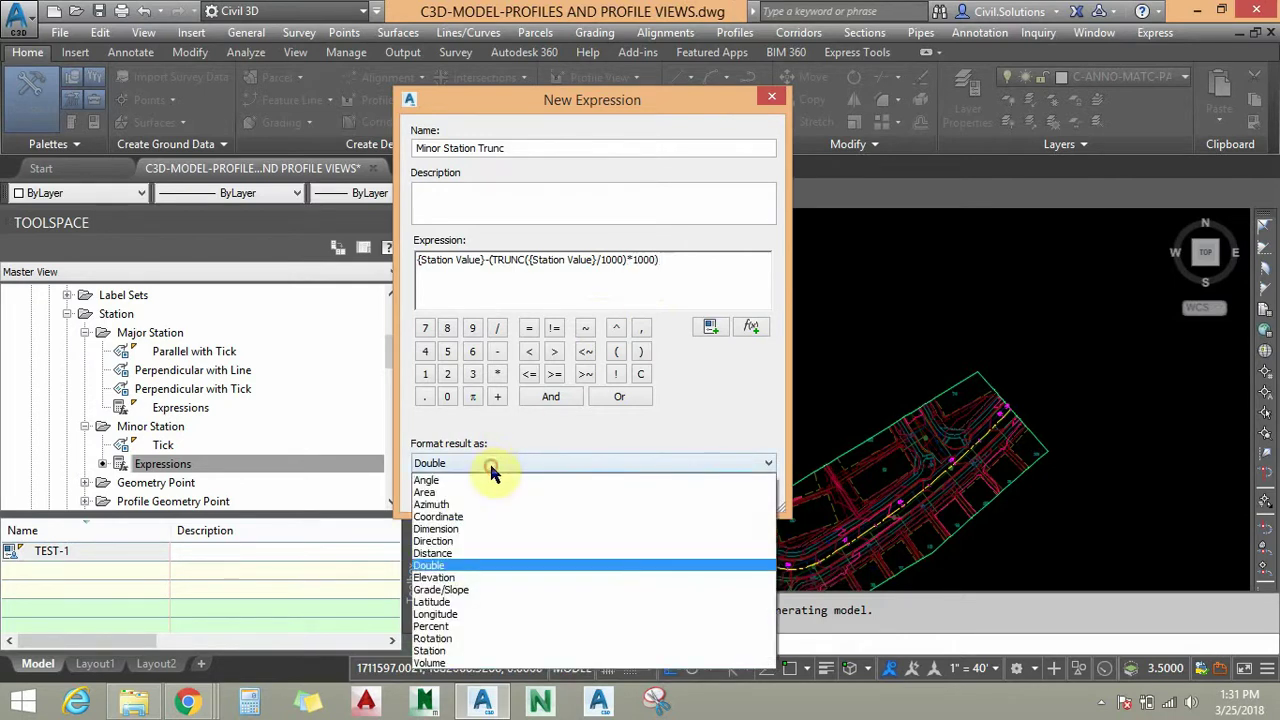
{"action": "left_click", "coordinate": [453, 651]}
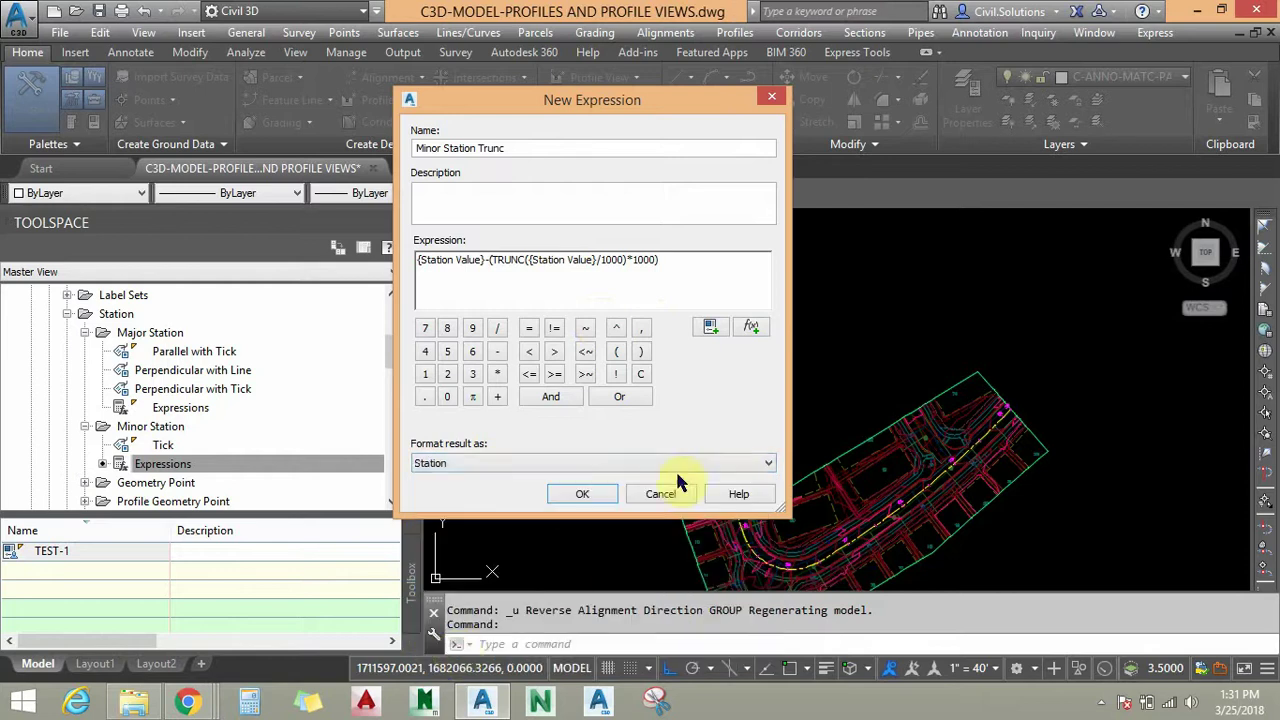
{"action": "left_click", "coordinate": [594, 497]}
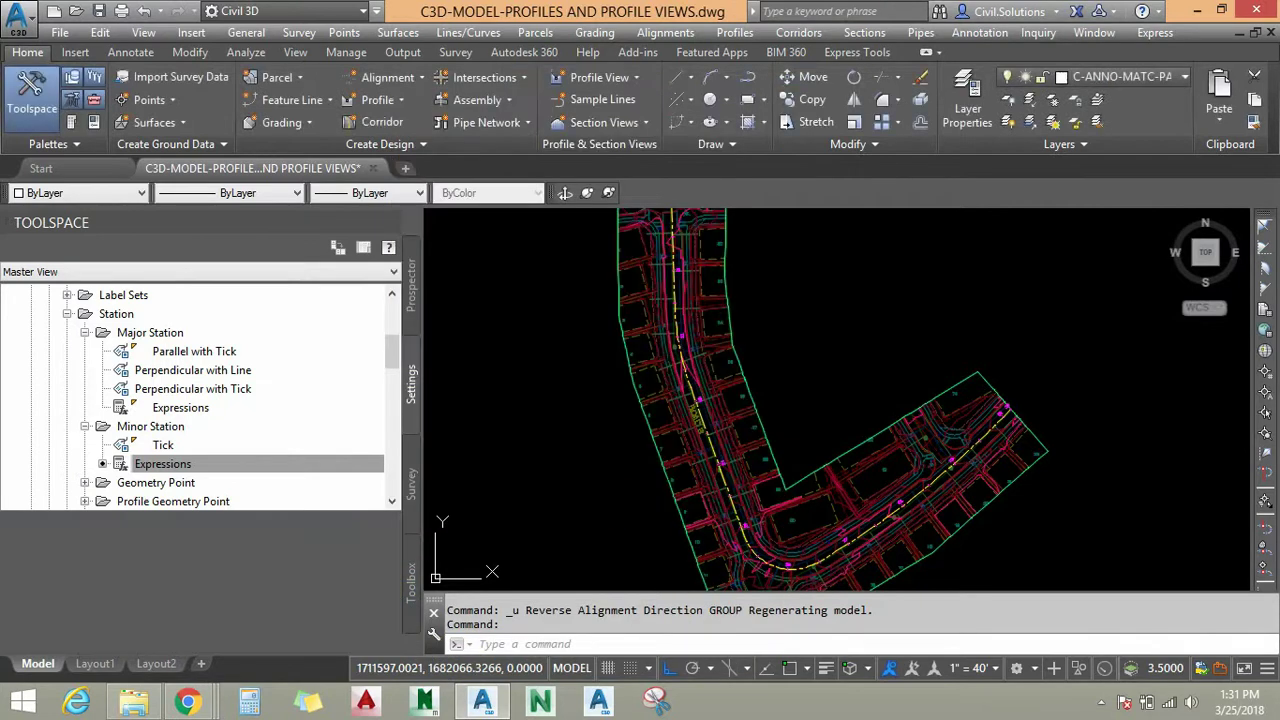
{"action": "left_click", "coordinate": [95, 569]}
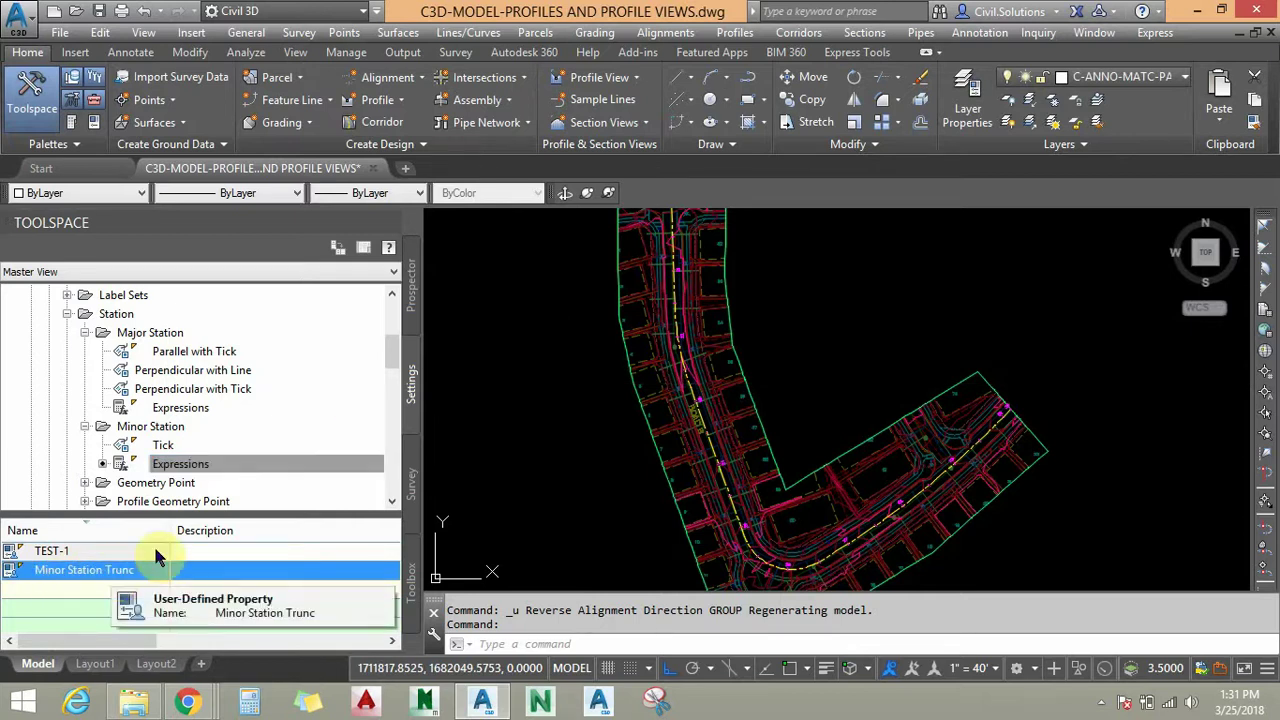
Open the minor station Tick label style for editing and add a text component to its layout.
{"action": "right_click", "coordinate": [166, 446]}
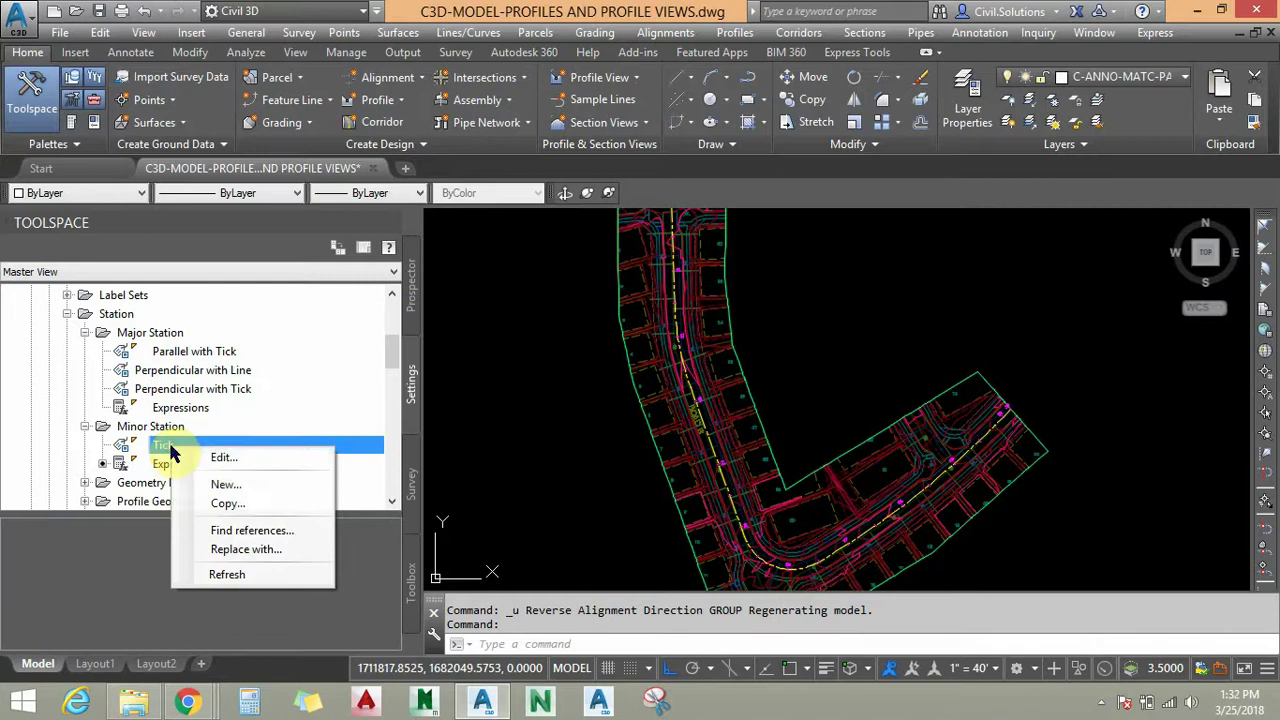
{"action": "left_click", "coordinate": [224, 460]}
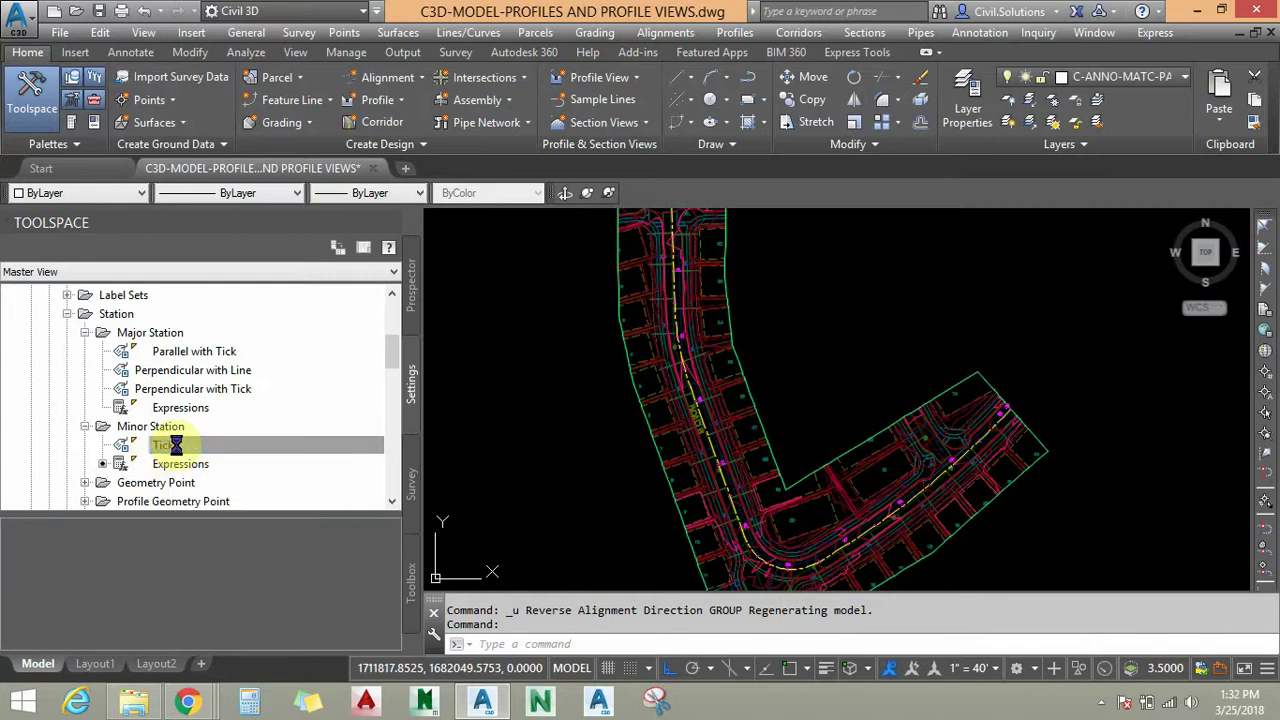
{"action": "left_click_drag", "start_coordinate": [543, 36], "coordinate": [469, 104]}
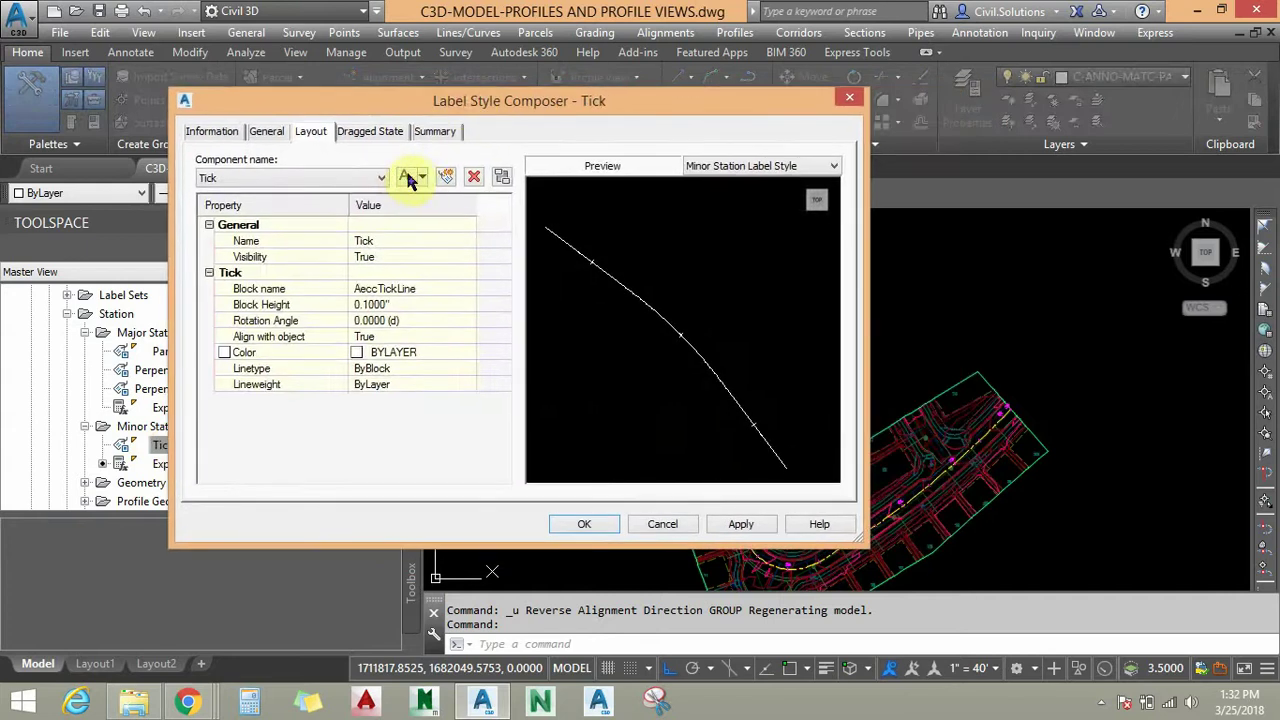
{"action": "left_click", "coordinate": [406, 178]}
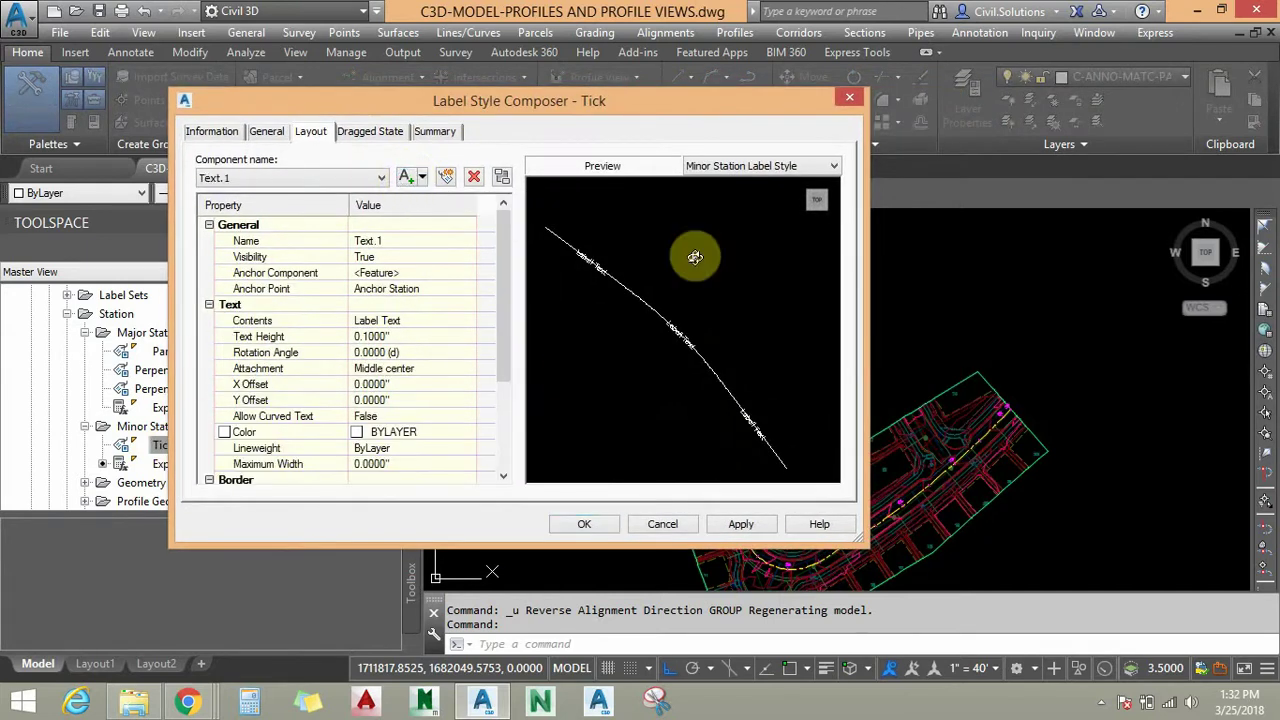
{"action": "scroll", "coordinate": [686, 349], "scroll_direction": "up", "scroll_amount": 5}
{"action": "middle_click_drag", "start_coordinate": [694, 329], "coordinate": [686, 298]}
{"action": "scroll", "coordinate": [692, 283], "scroll_direction": "up", "scroll_amount": 2}
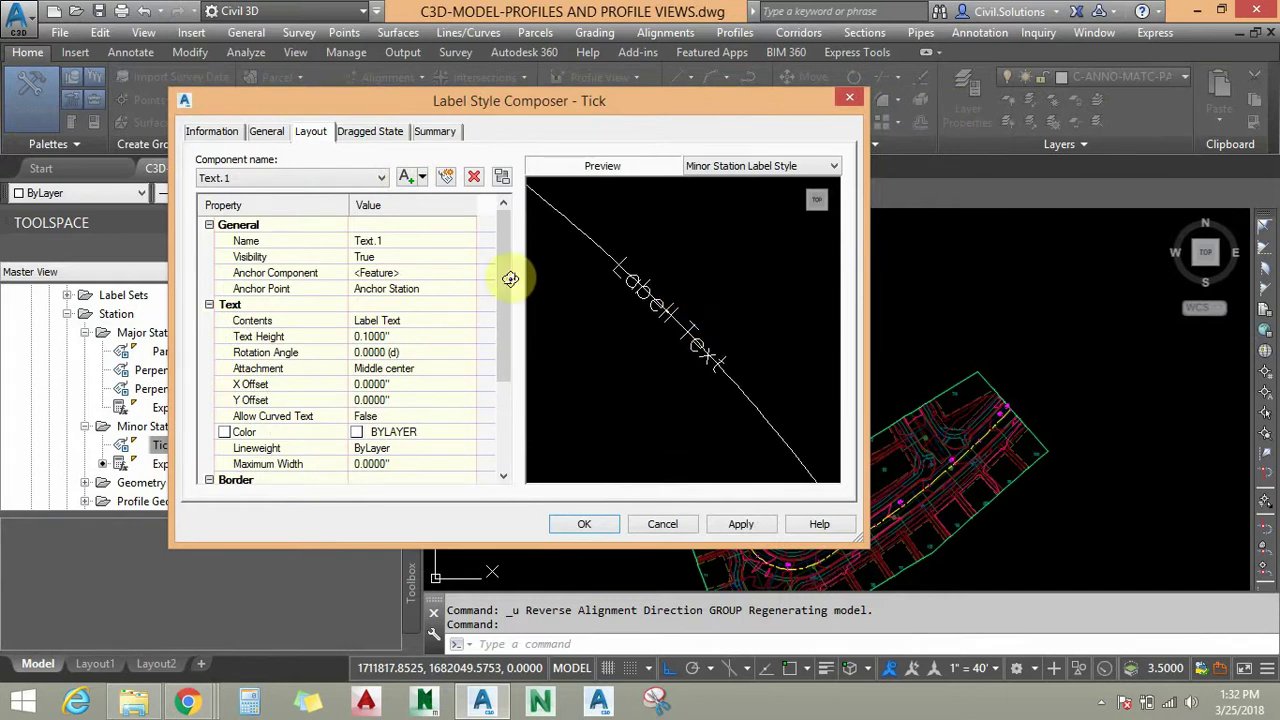
Set the new text component's attachment to Bottom center and its Y offset to 0.10", and apply the changes.
{"action": "left_click", "coordinate": [405, 368]}
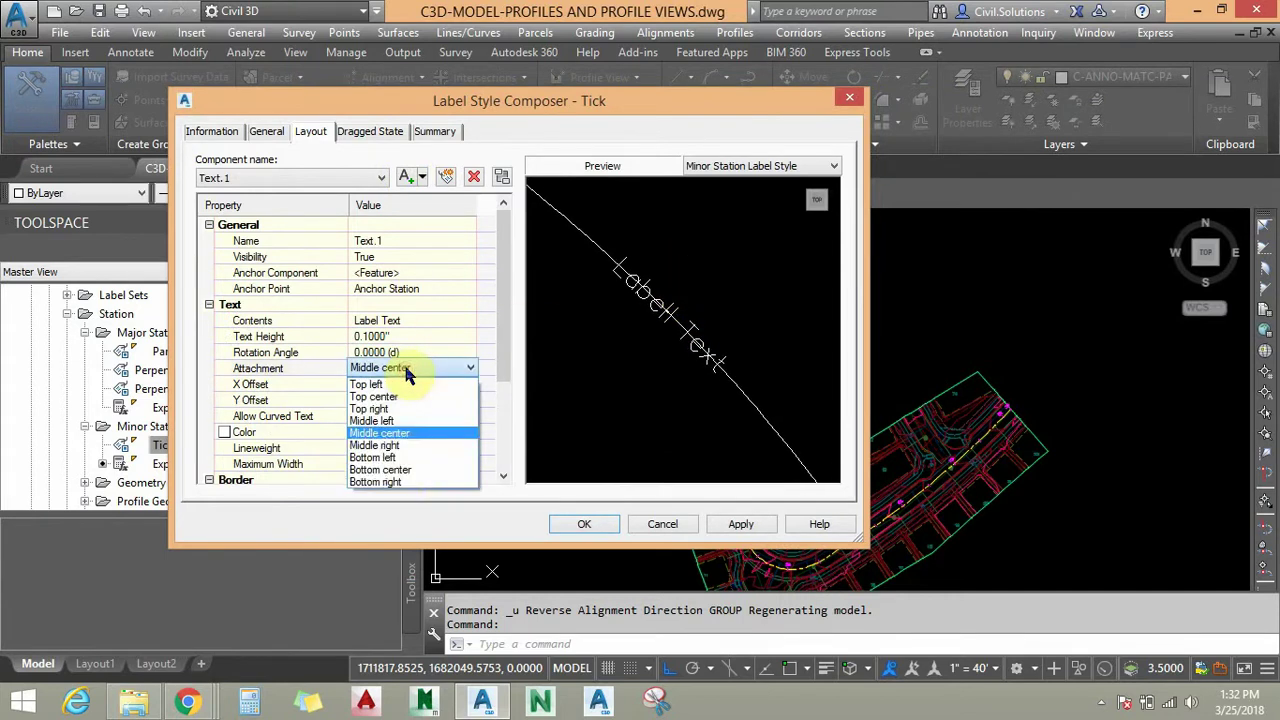
{"action": "left_click", "coordinate": [393, 471]}
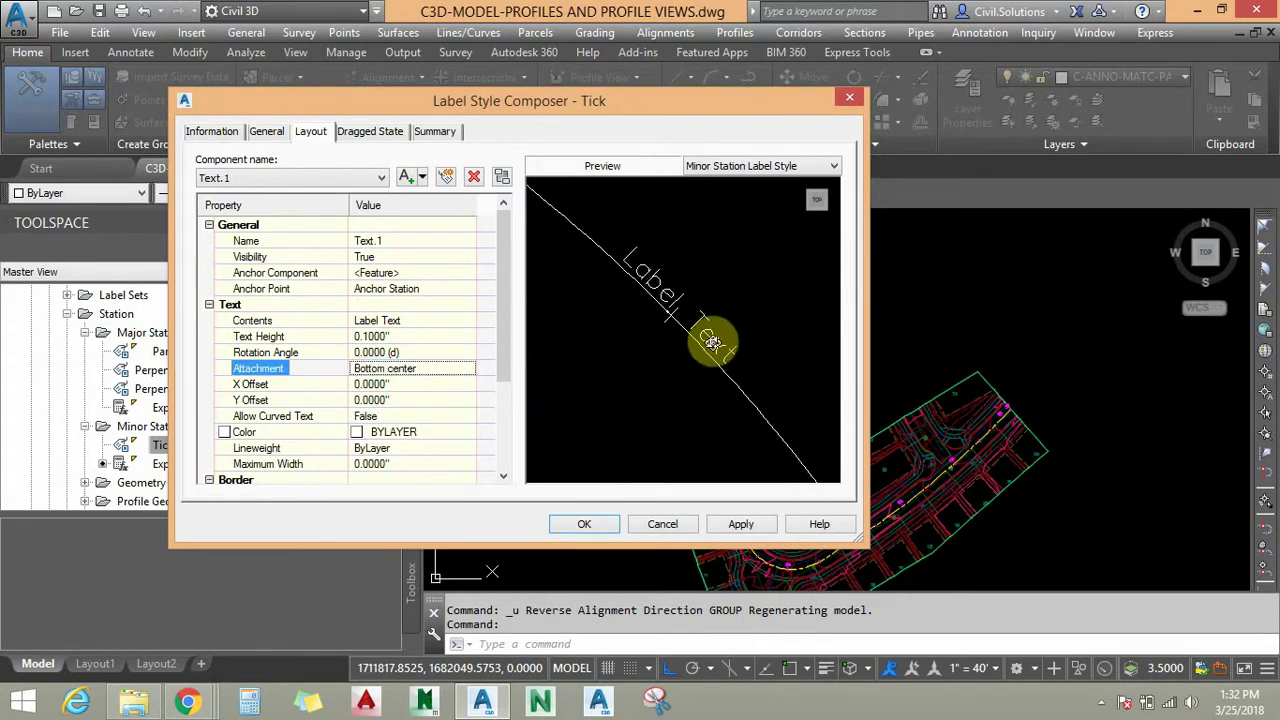
{"action": "left_click", "coordinate": [416, 399]}
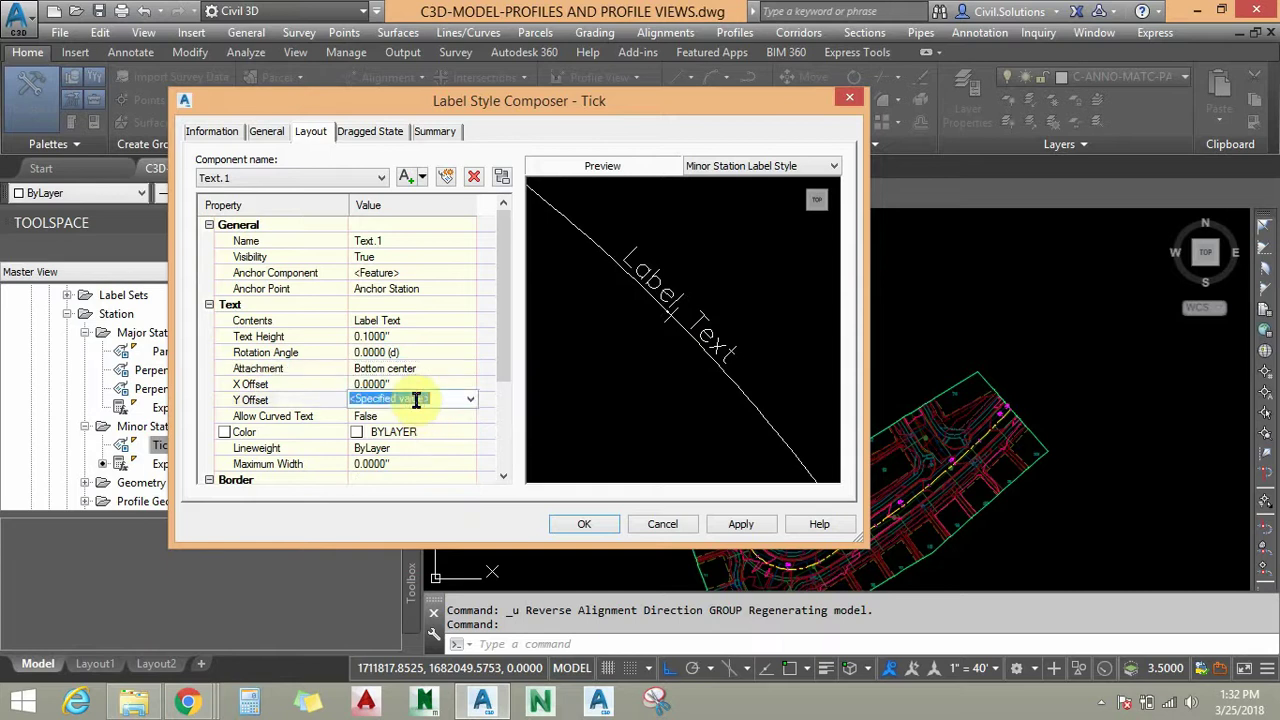
{"action": "key", "text": "BackSpace"}
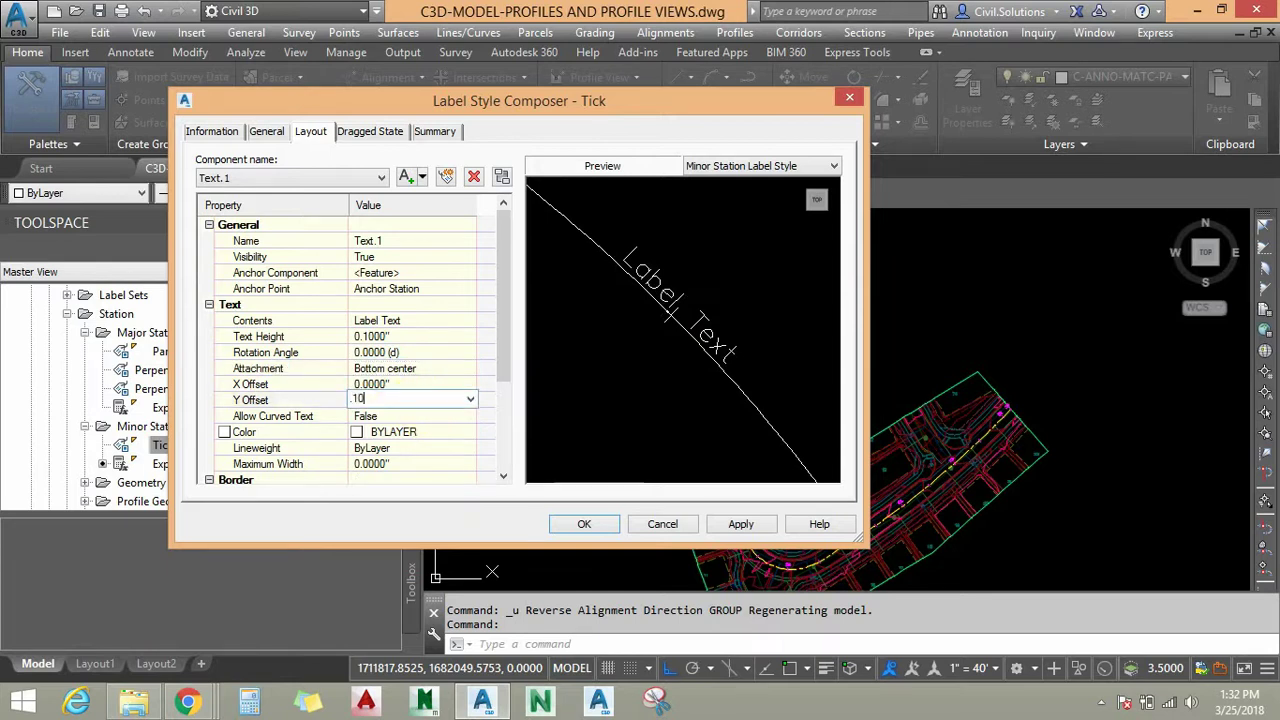
{"action": "type", "text": ".10"}
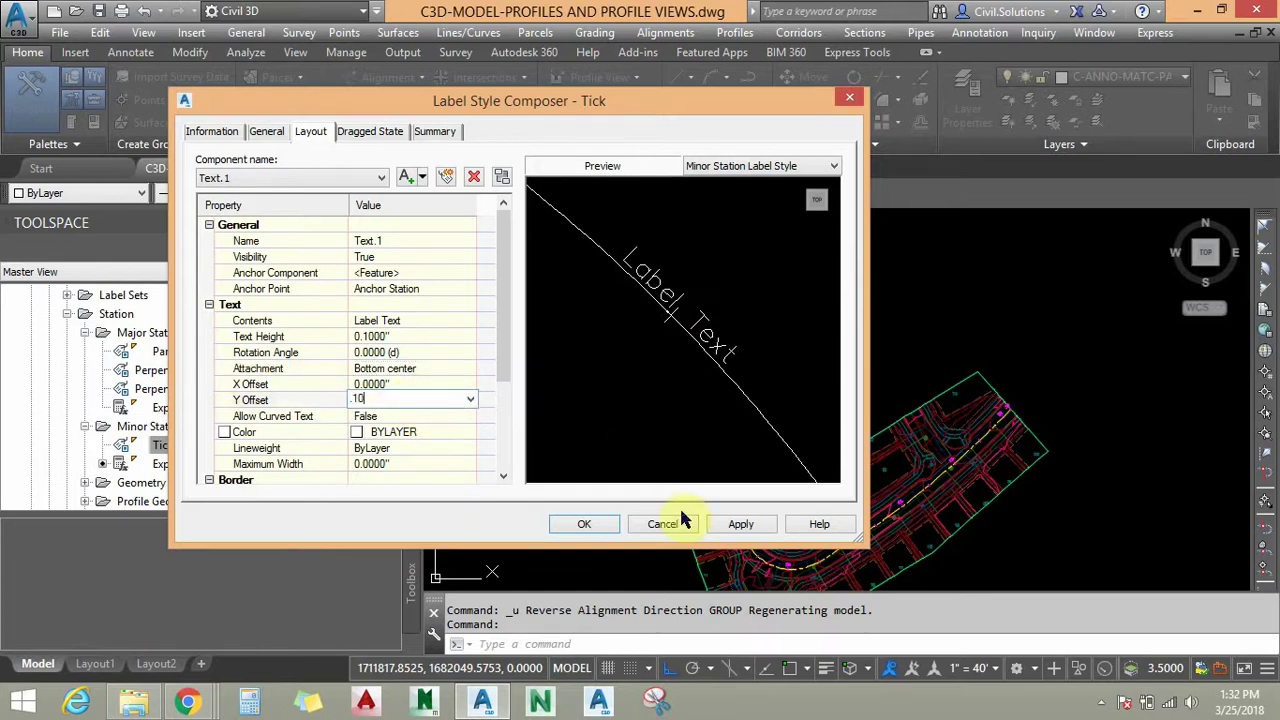
{"action": "left_click", "coordinate": [740, 523]}
Open the text component's contents for editing and choose the Minor Station Trunc property.
{"action": "left_click", "coordinate": [327, 320]}
{"action": "left_click", "coordinate": [466, 320]}
{"action": "left_click", "coordinate": [468, 321]}
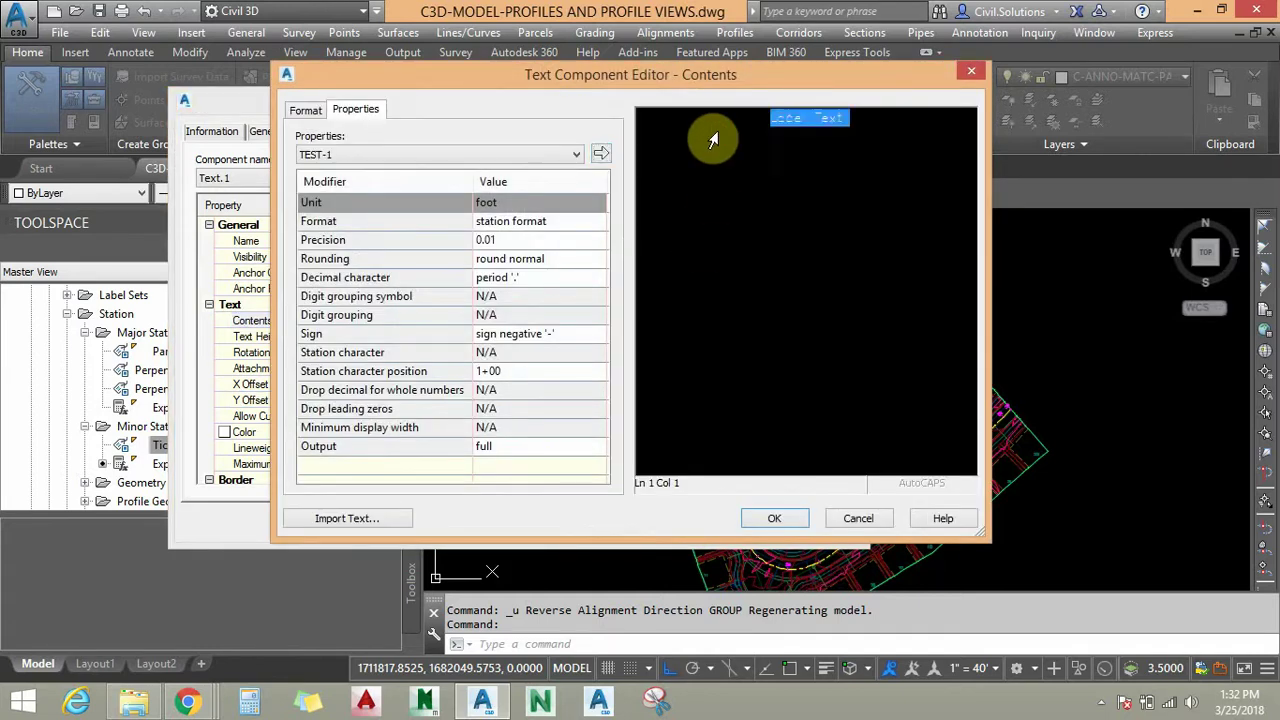
{"action": "left_click", "coordinate": [540, 155]}
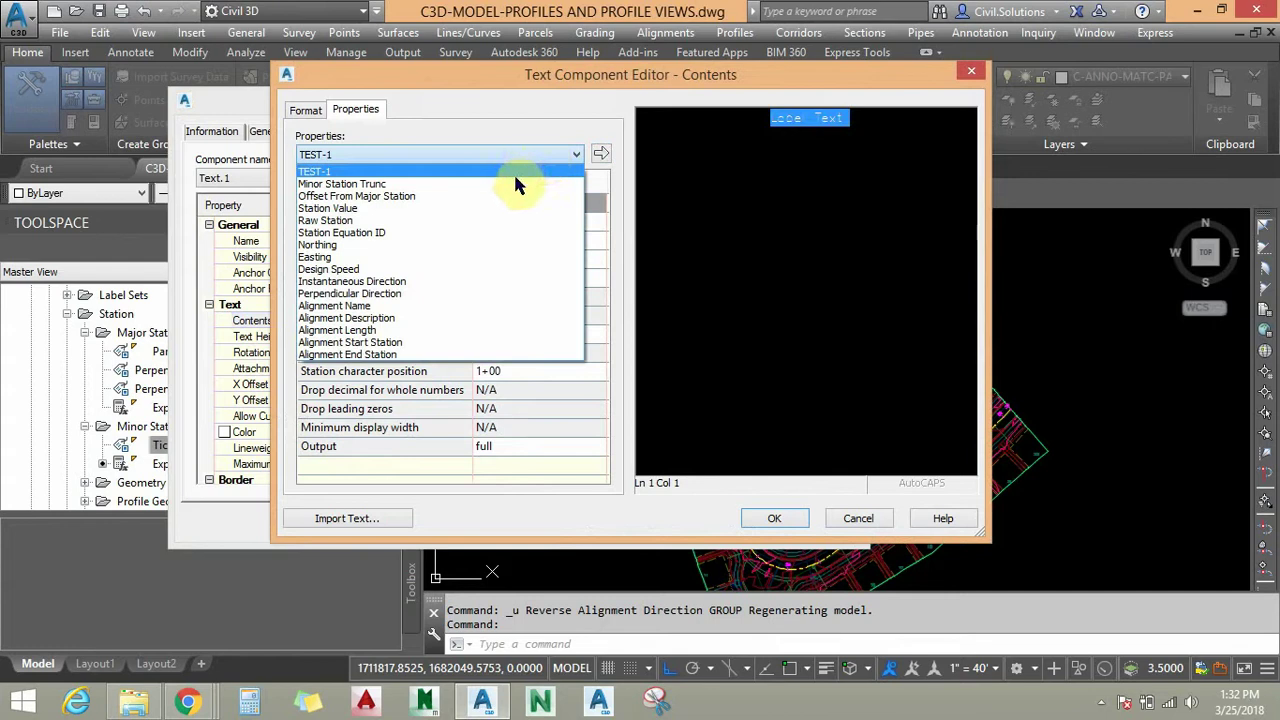
{"action": "left_click", "coordinate": [512, 184]}
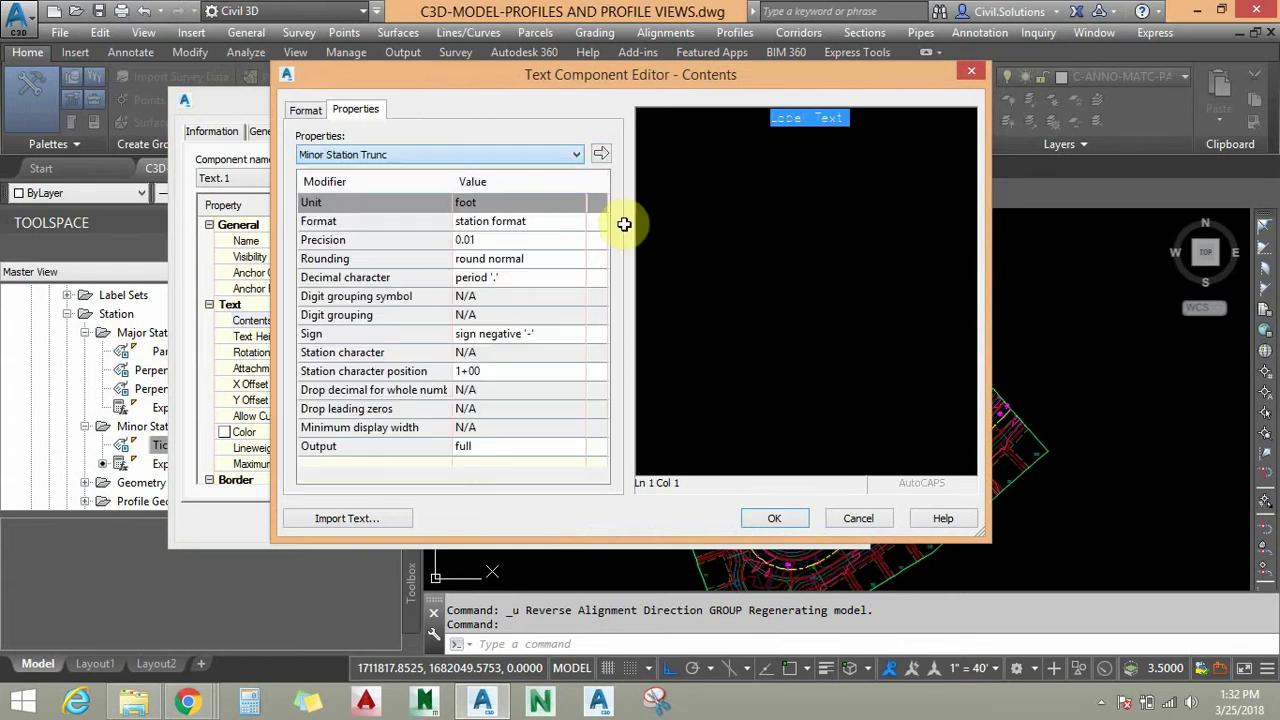
Set the property's output to left of station character, replace the default label text with it, and accept the contents.
{"action": "left_click", "coordinate": [371, 446]}
{"action": "left_click", "coordinate": [515, 446]}
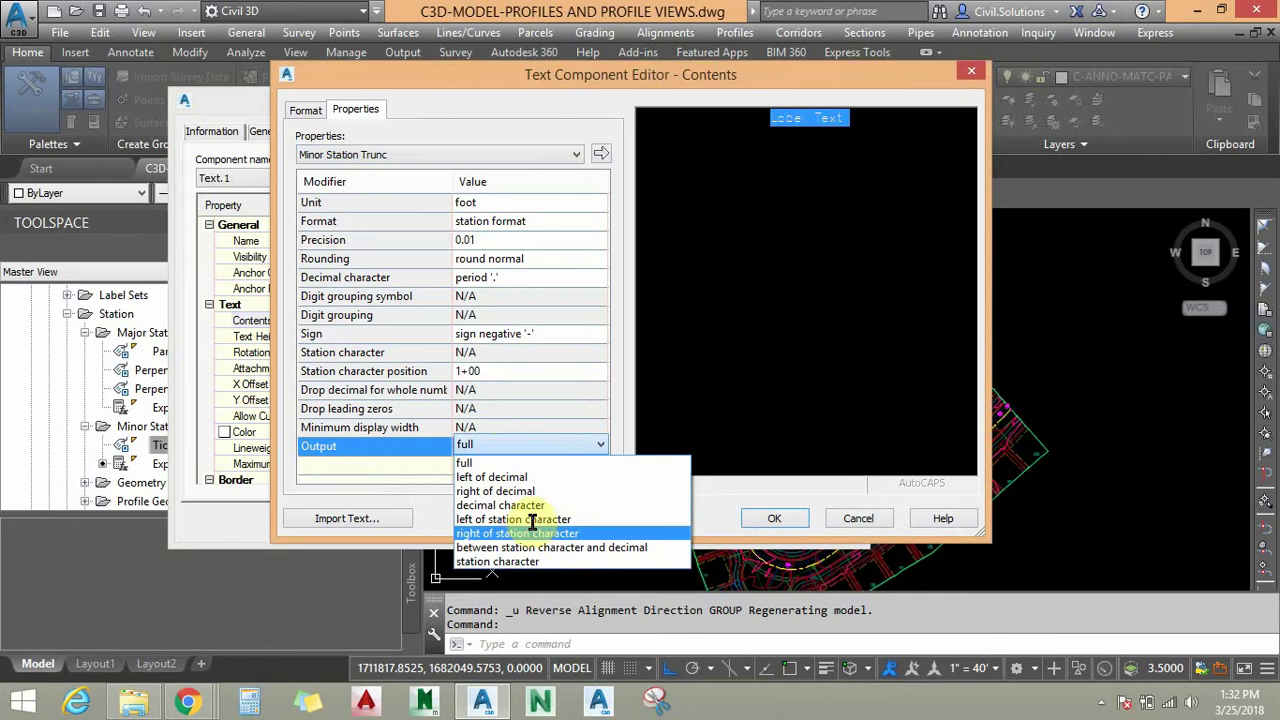
{"action": "left_click", "coordinate": [581, 521]}
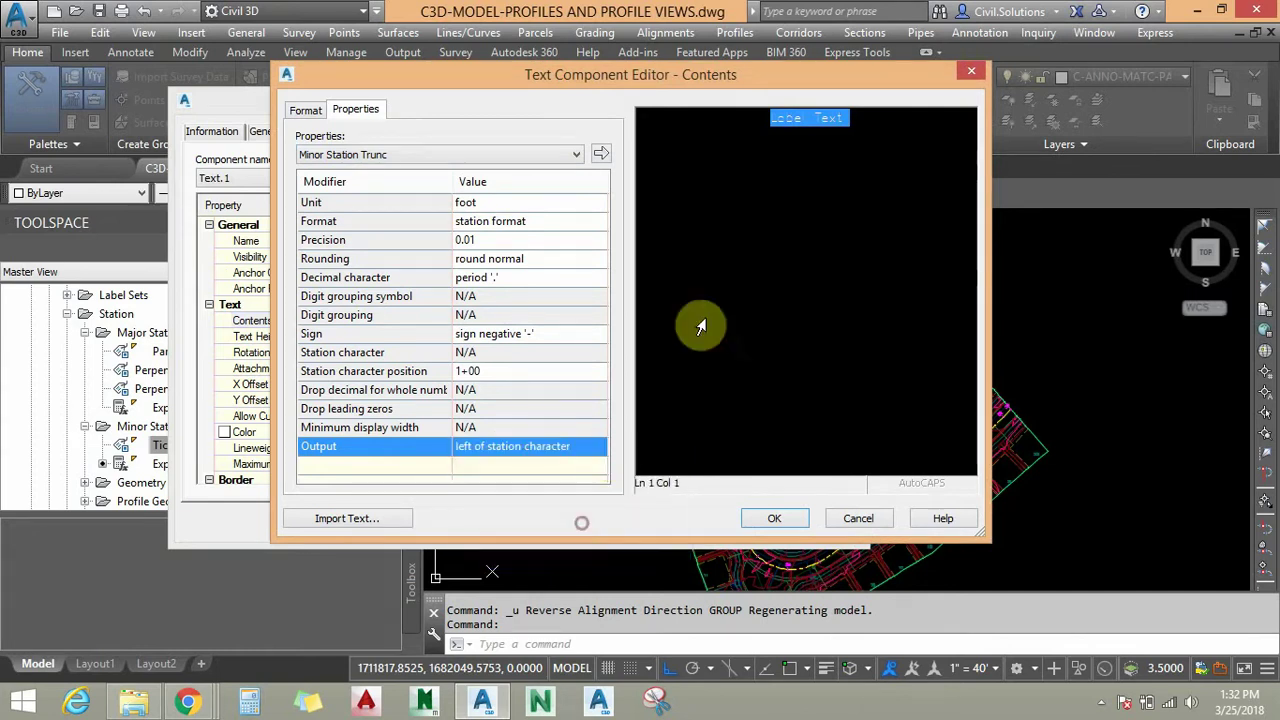
{"action": "left_click", "coordinate": [600, 154]}
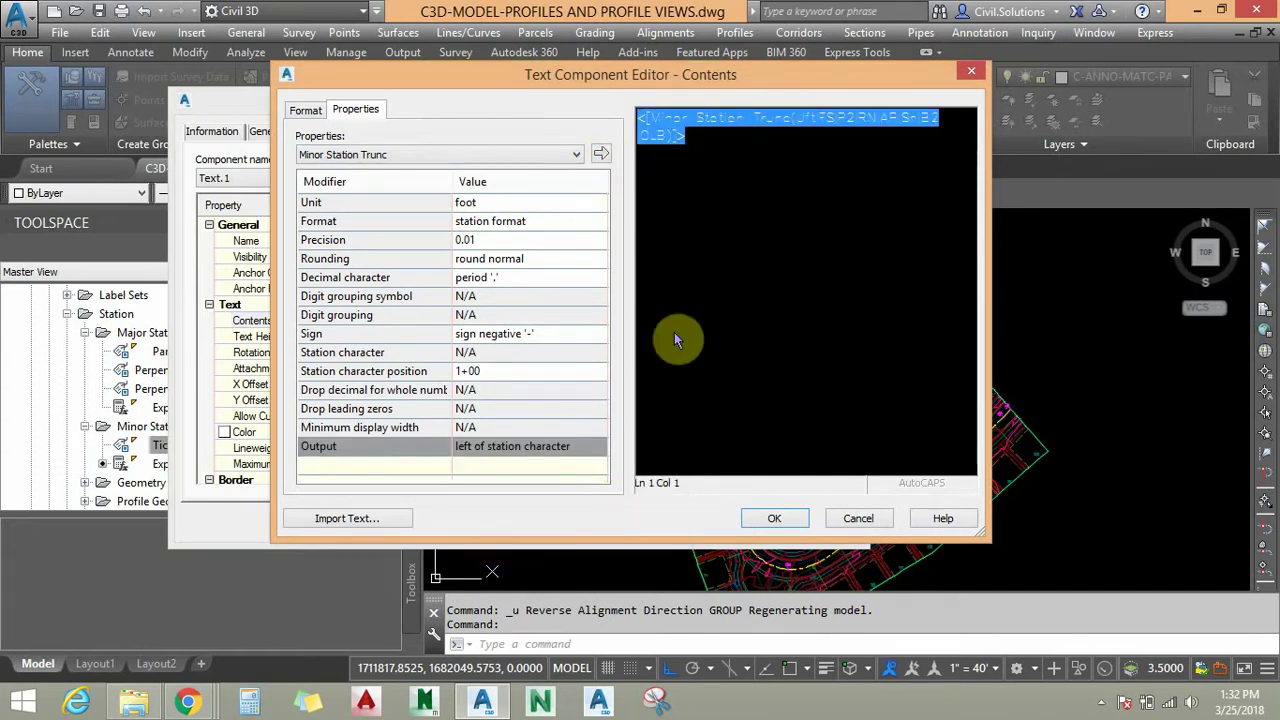
{"action": "left_click", "coordinate": [580, 335]}
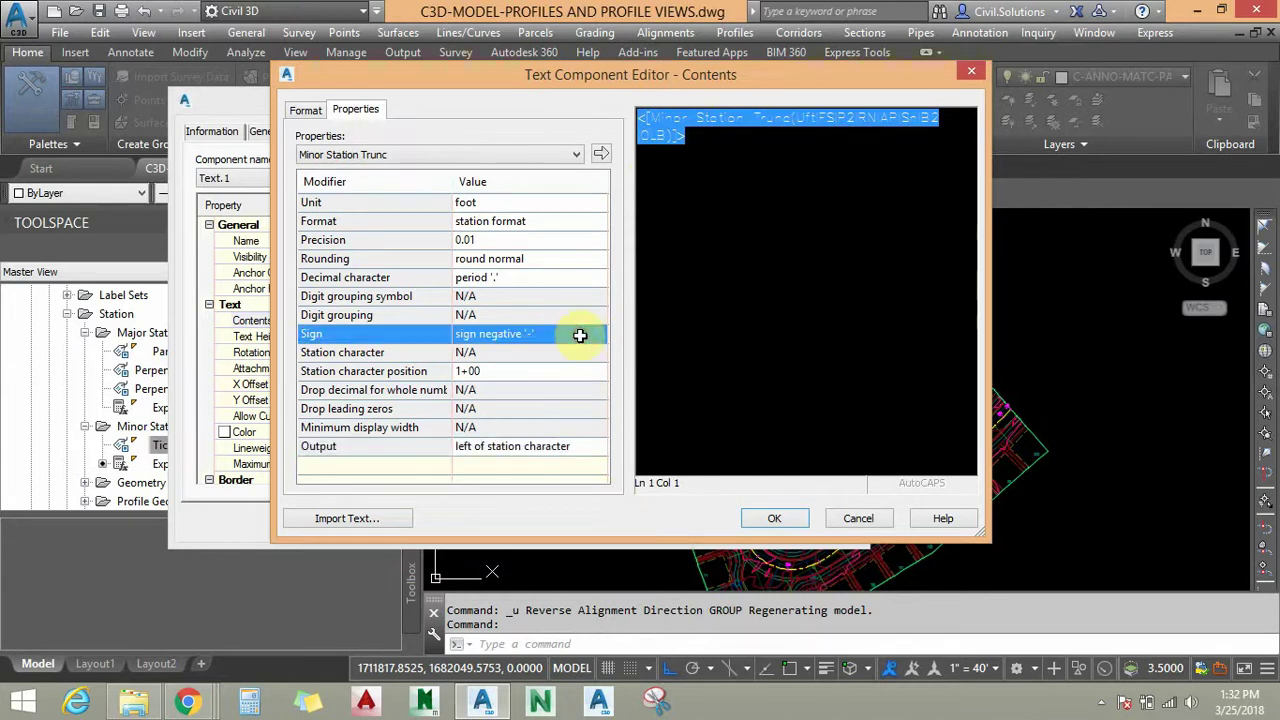
{"action": "left_click", "coordinate": [765, 518]}
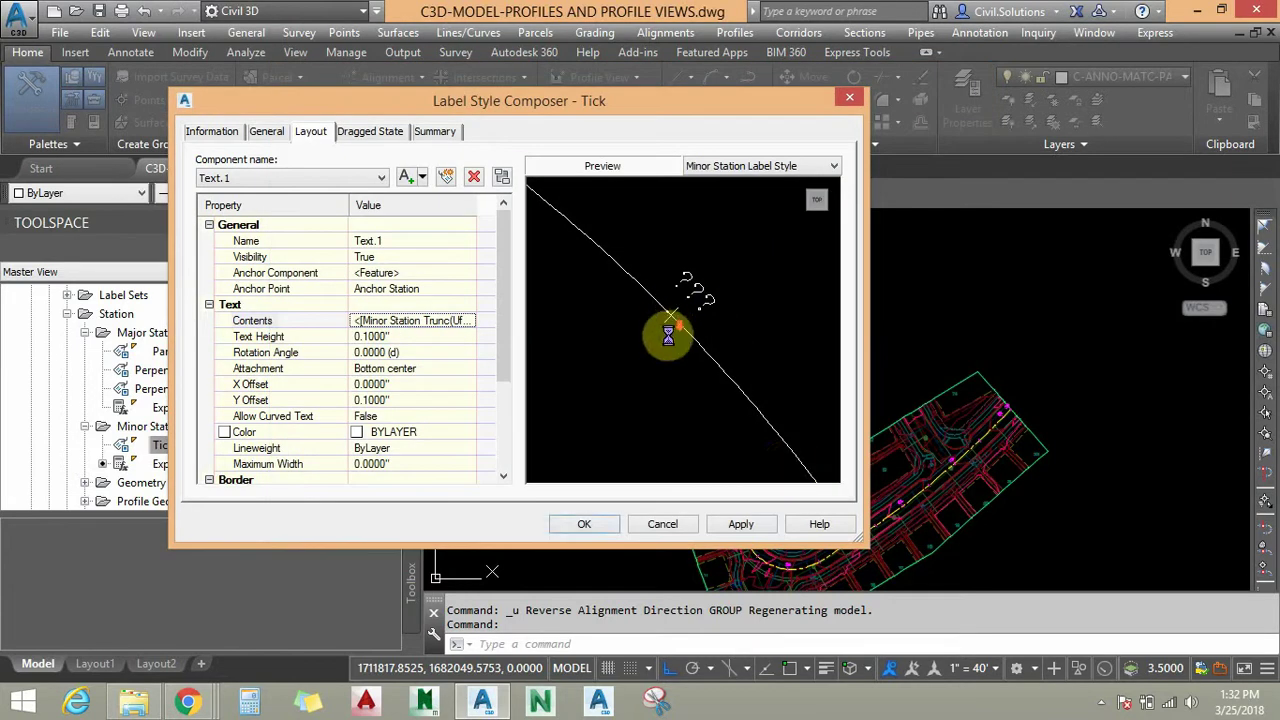
Check the minor station text in the style preview, then apply and save the Tick style.
{"action": "mouse_move", "coordinate": [711, 340]}
{"action": "middle_mouse_down"}
{"action": "mouse_move", "coordinate": [711, 306]}
{"action": "mouse_move", "coordinate": [707, 318]}
{"action": "middle_mouse_up"}
{"action": "scroll", "coordinate": [705, 288], "scroll_direction": "up", "scroll_amount": 2}
{"action": "middle_click_drag", "start_coordinate": [679, 379], "coordinate": [684, 389]}
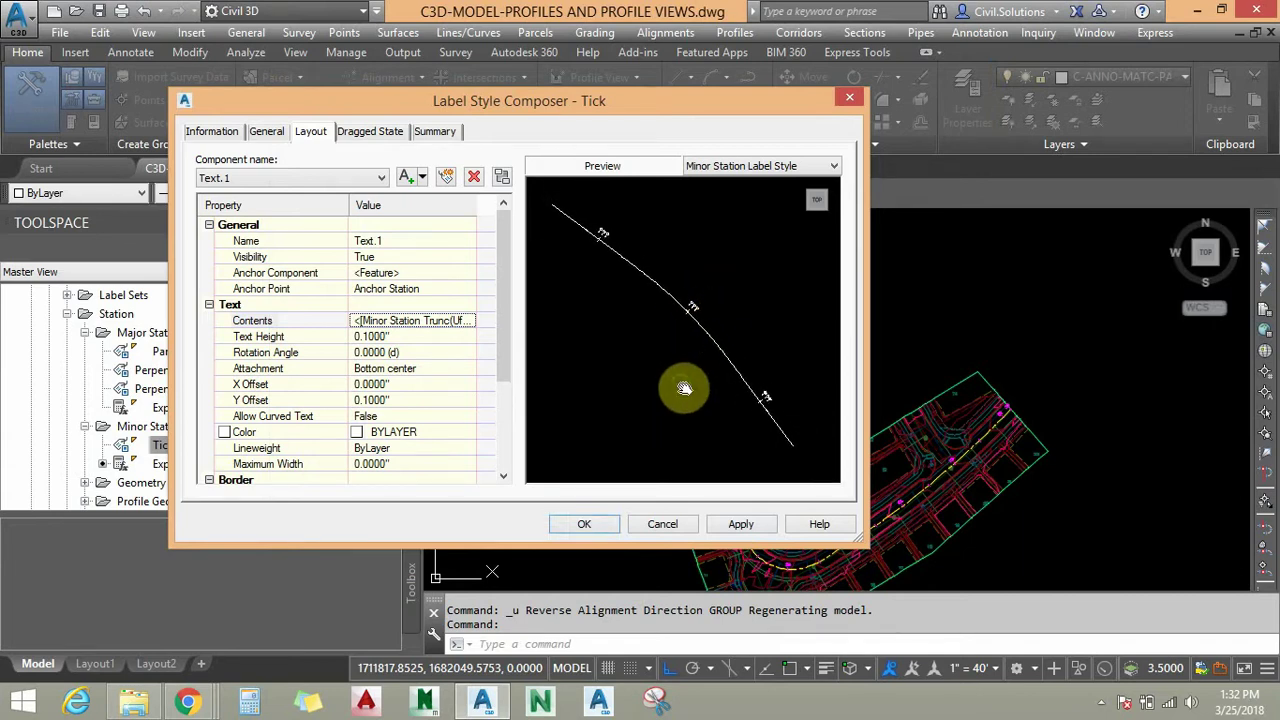
{"action": "middle_click_drag", "start_coordinate": [689, 313], "coordinate": [677, 309]}
{"action": "left_click", "coordinate": [740, 524]}
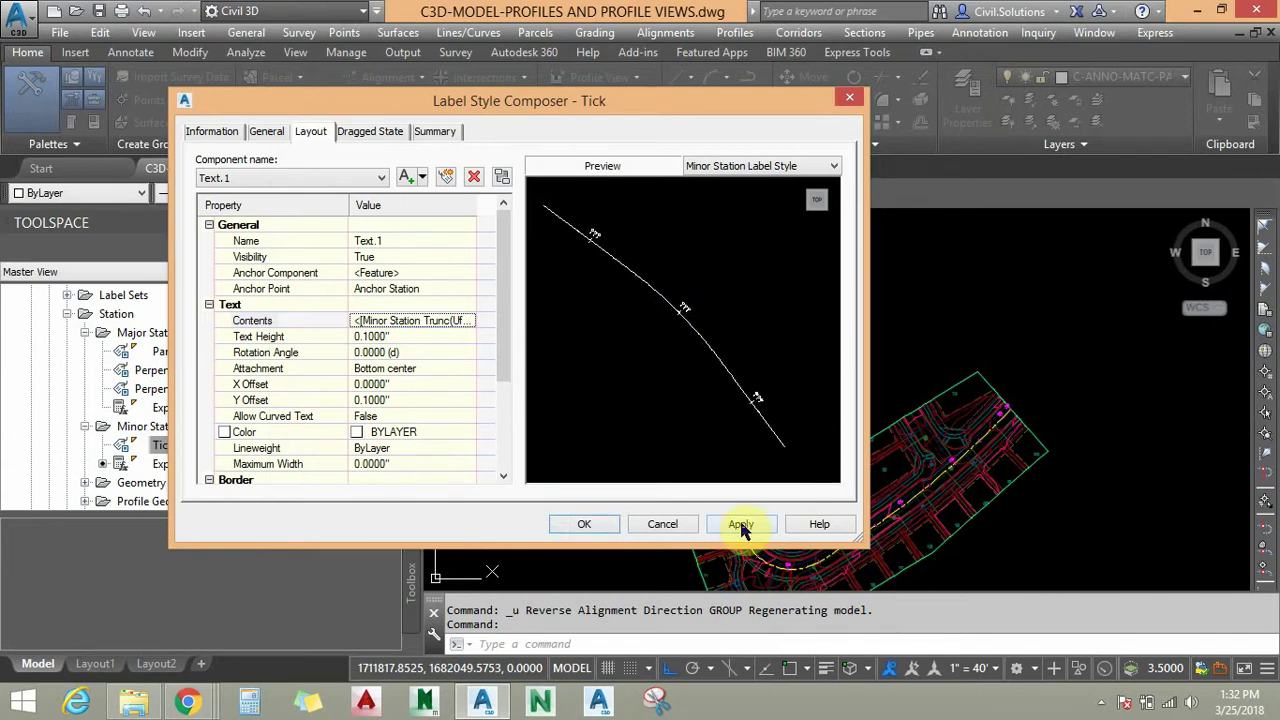
{"action": "left_click", "coordinate": [588, 524]}
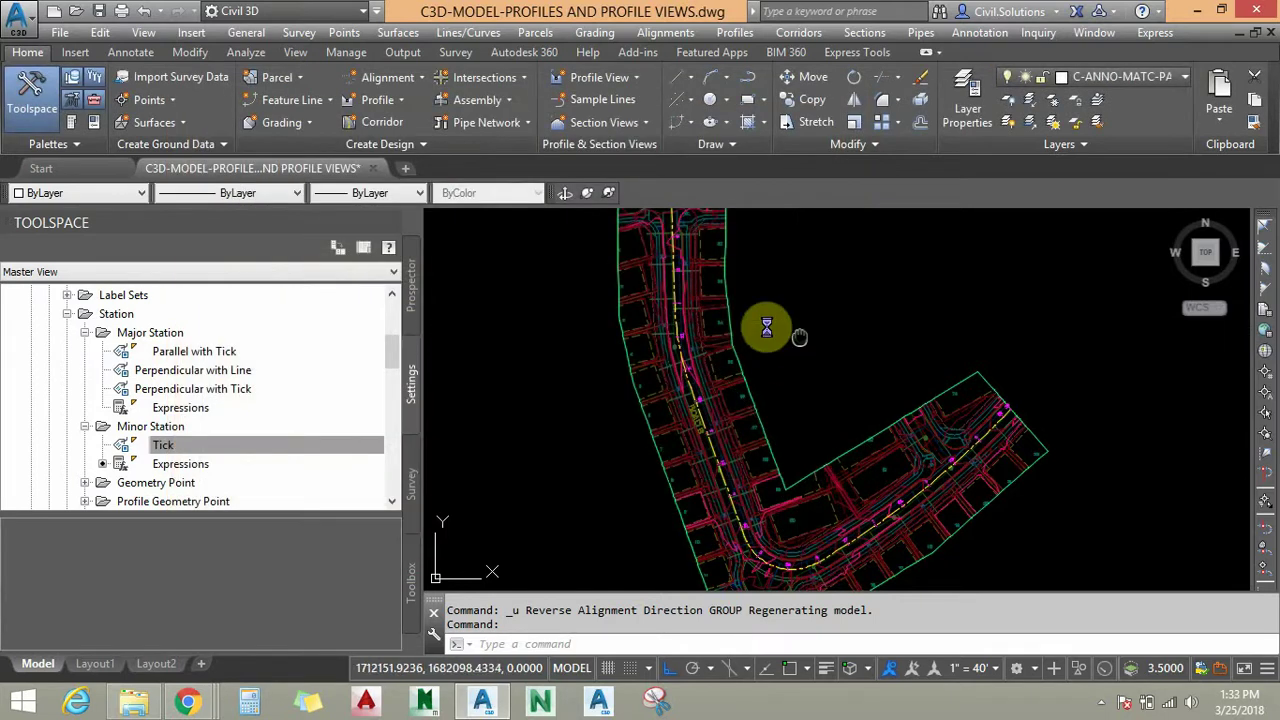
Examine the major and minor station labels along the ROAD B alignment in the drawing.
{"action": "scroll", "coordinate": [801, 335], "scroll_direction": "up", "scroll_amount": 6}
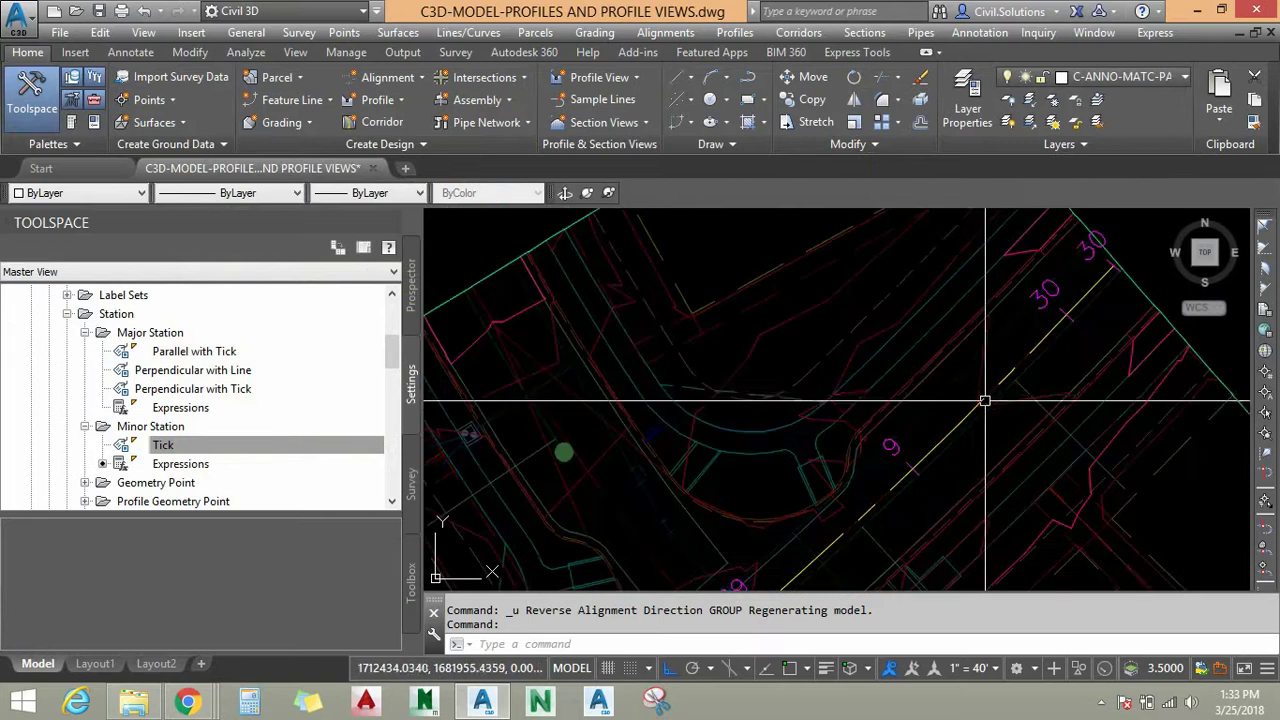
{"action": "scroll", "coordinate": [985, 401], "scroll_direction": "down", "scroll_amount": 8}
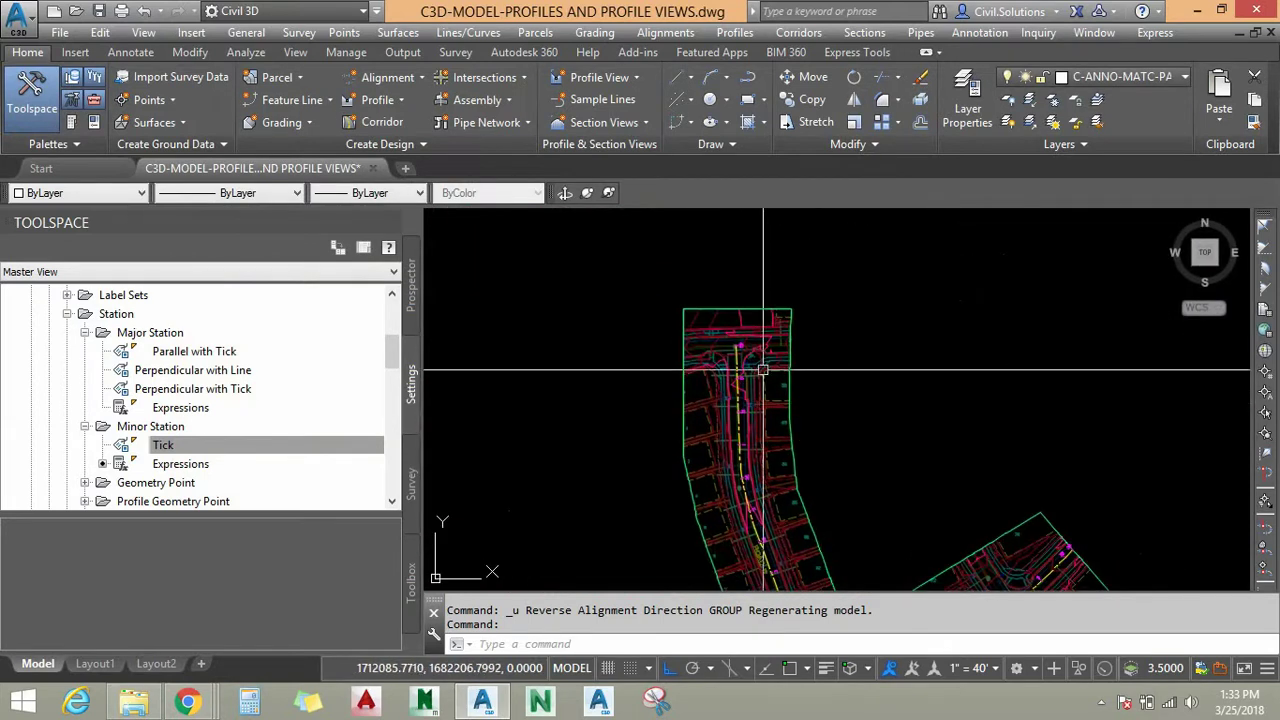
{"action": "scroll", "coordinate": [756, 367], "scroll_direction": "up", "scroll_amount": 2}
{"action": "scroll", "coordinate": [737, 386], "scroll_direction": "up", "scroll_amount": 2}
{"action": "mouse_move", "coordinate": [737, 386]}
{"action": "middle_mouse_down"}
{"action": "mouse_move", "coordinate": [697, 263]}
{"action": "mouse_move", "coordinate": [694, 320]}
{"action": "mouse_move", "coordinate": [686, 220]}
{"action": "middle_mouse_up"}
{"action": "middle_click_drag", "start_coordinate": [698, 461], "coordinate": [680, 306]}
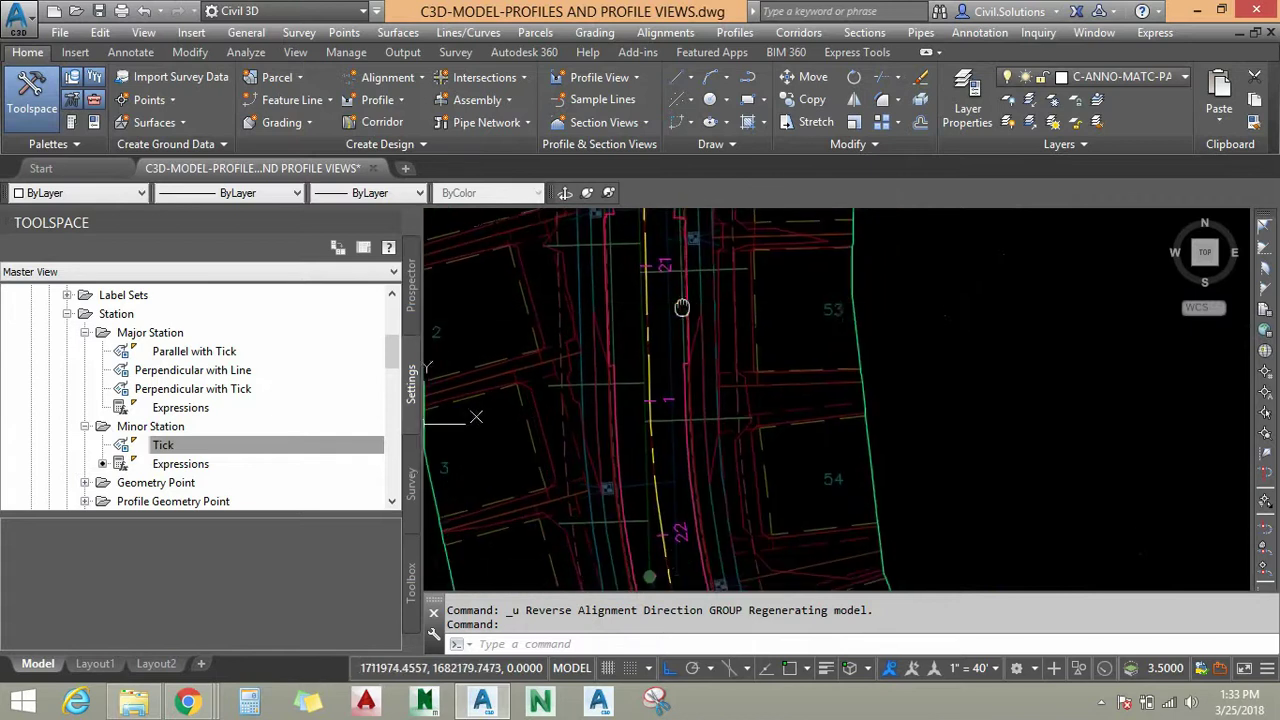
{"action": "scroll", "coordinate": [689, 391], "scroll_direction": "up", "scroll_amount": 1}
{"action": "middle_click_drag", "start_coordinate": [689, 396], "coordinate": [666, 267]}
{"action": "scroll", "coordinate": [664, 268], "scroll_direction": "down", "scroll_amount": 1}
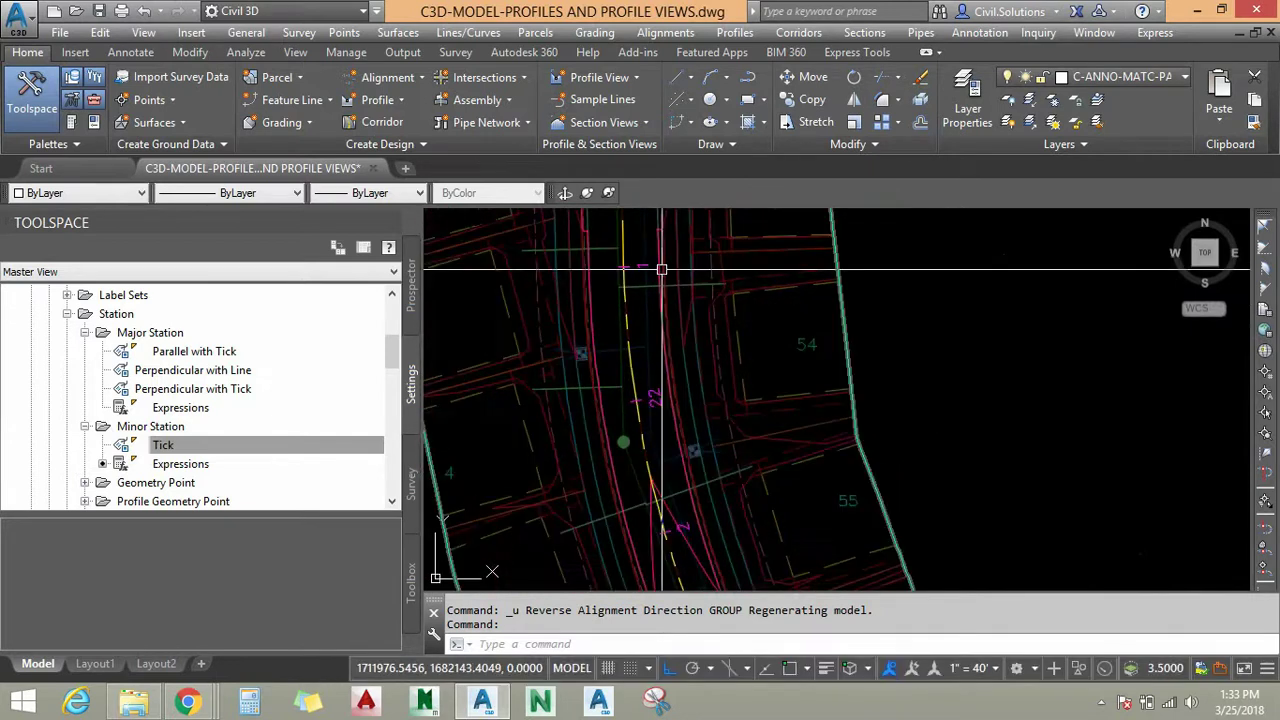
{"action": "middle_click_drag", "start_coordinate": [688, 405], "coordinate": [655, 277]}
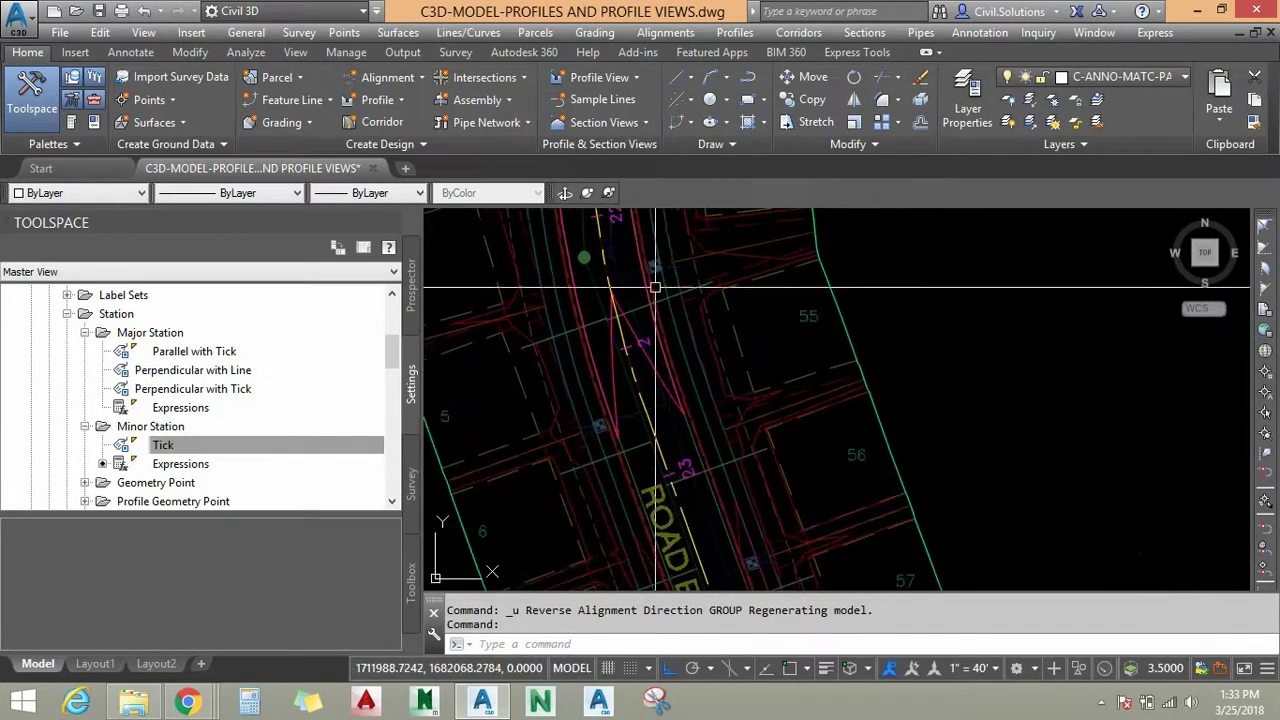
{"action": "scroll", "coordinate": [678, 454], "scroll_direction": "down", "scroll_amount": 1}
{"action": "middle_click_drag", "start_coordinate": [690, 470], "coordinate": [669, 326]}
{"action": "scroll", "coordinate": [683, 414], "scroll_direction": "up", "scroll_amount": 1}
{"action": "middle_click_drag", "start_coordinate": [679, 399], "coordinate": [634, 273]}
{"action": "scroll", "coordinate": [634, 275], "scroll_direction": "down", "scroll_amount": 1}
{"action": "mouse_move", "coordinate": [731, 482]}
{"action": "middle_mouse_down"}
{"action": "mouse_move", "coordinate": [682, 346]}
{"action": "mouse_move", "coordinate": [720, 534]}
{"action": "middle_mouse_up"}
{"action": "middle_click_drag", "start_coordinate": [686, 383], "coordinate": [735, 576]}
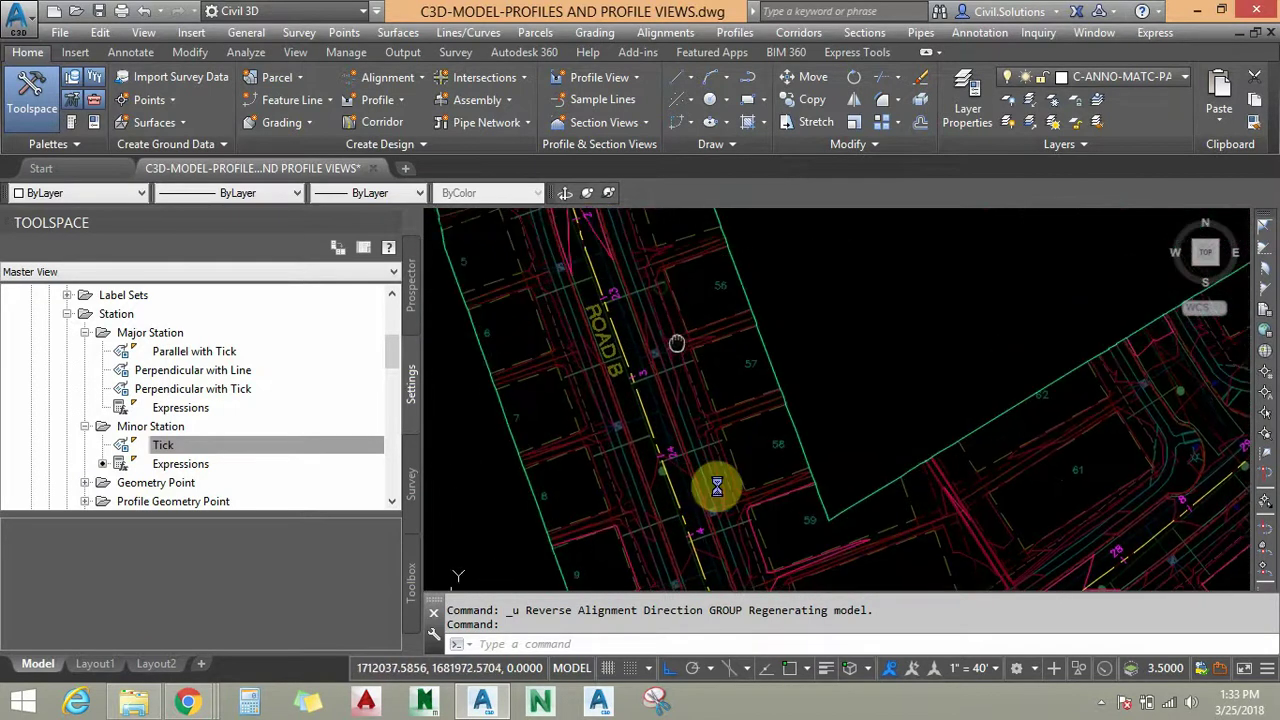
{"action": "middle_click_drag", "start_coordinate": [646, 300], "coordinate": [683, 500]}
{"action": "scroll", "coordinate": [638, 239], "scroll_direction": "up", "scroll_amount": 1}
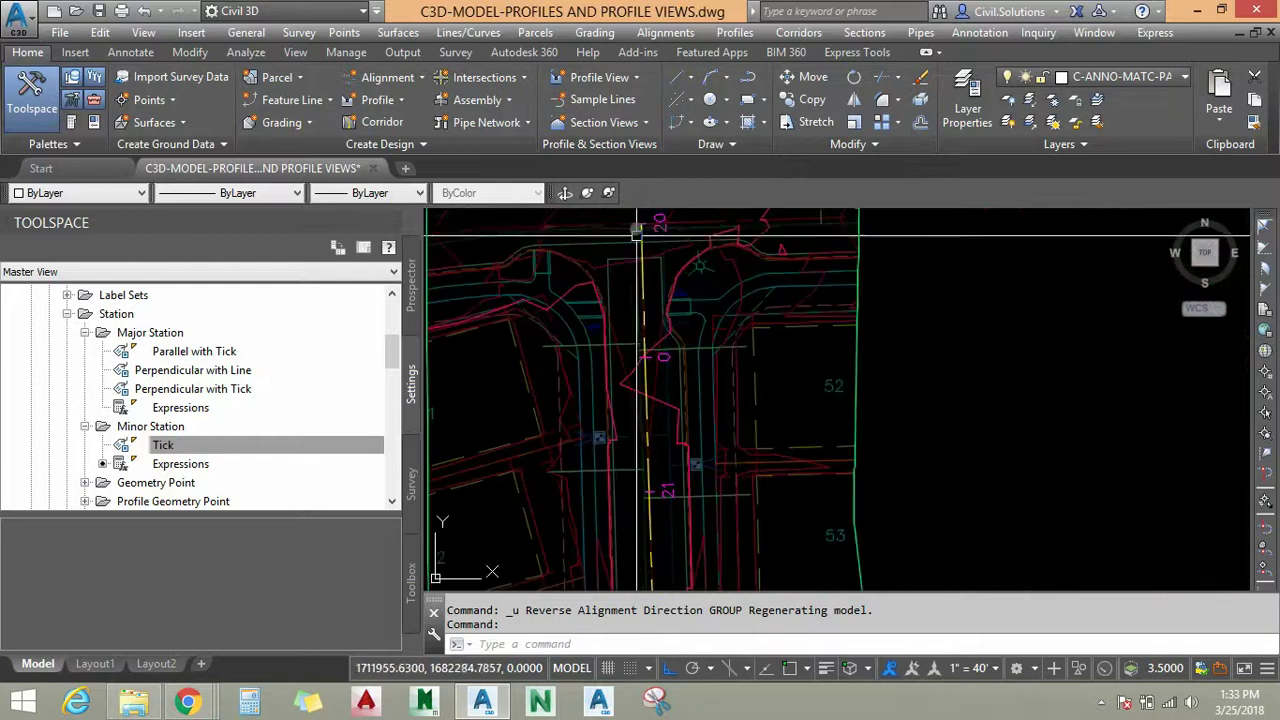
{"action": "left_click", "coordinate": [648, 224]}
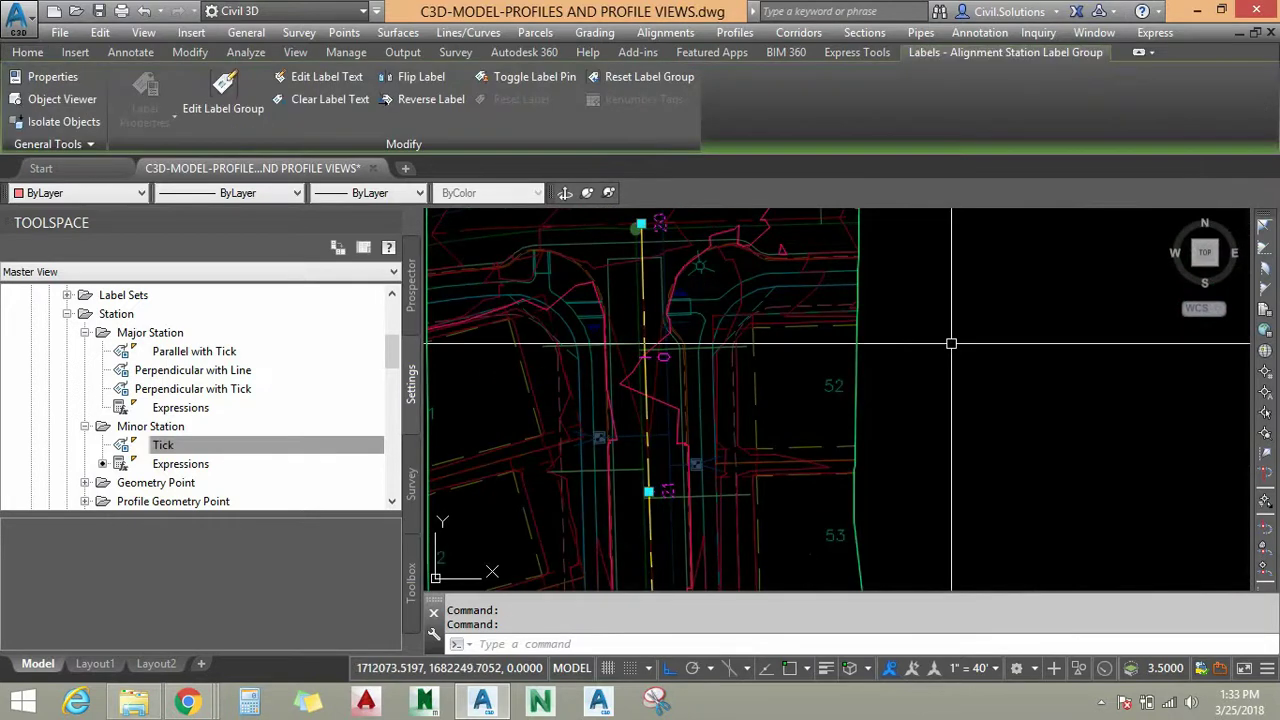
{"action": "right_click", "coordinate": [962, 267]}
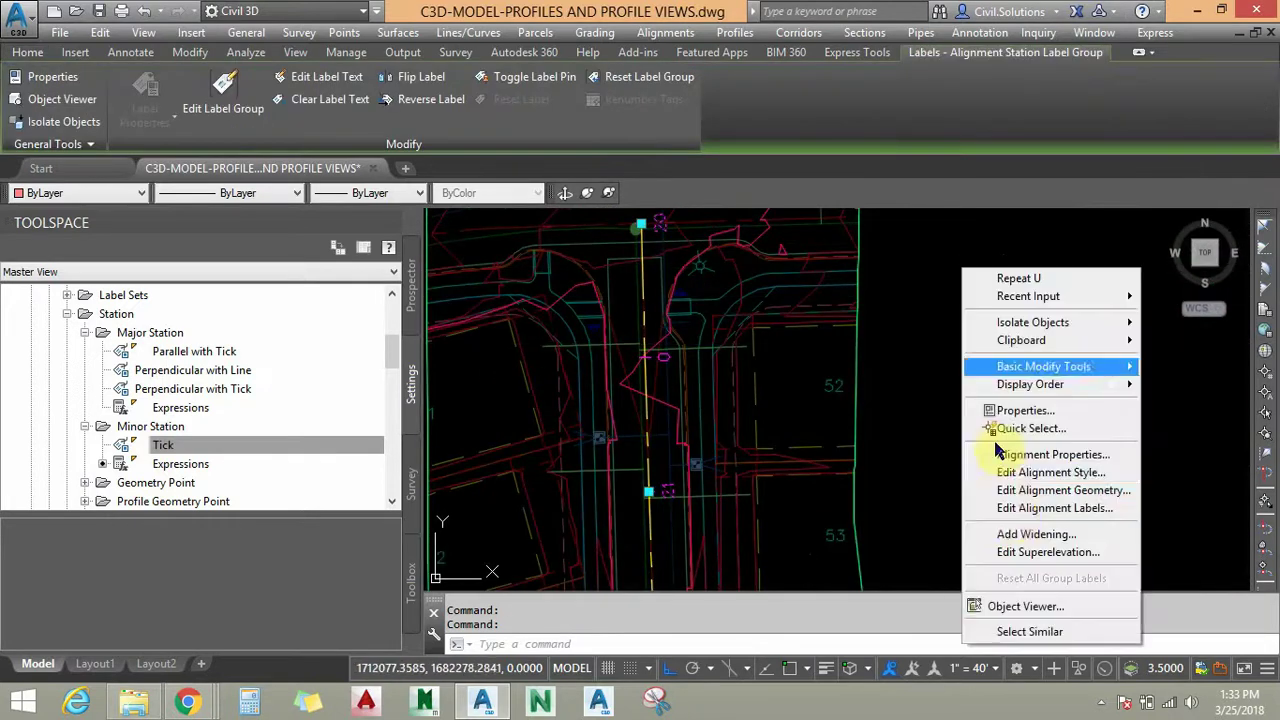
{"action": "left_click", "coordinate": [1025, 556]}
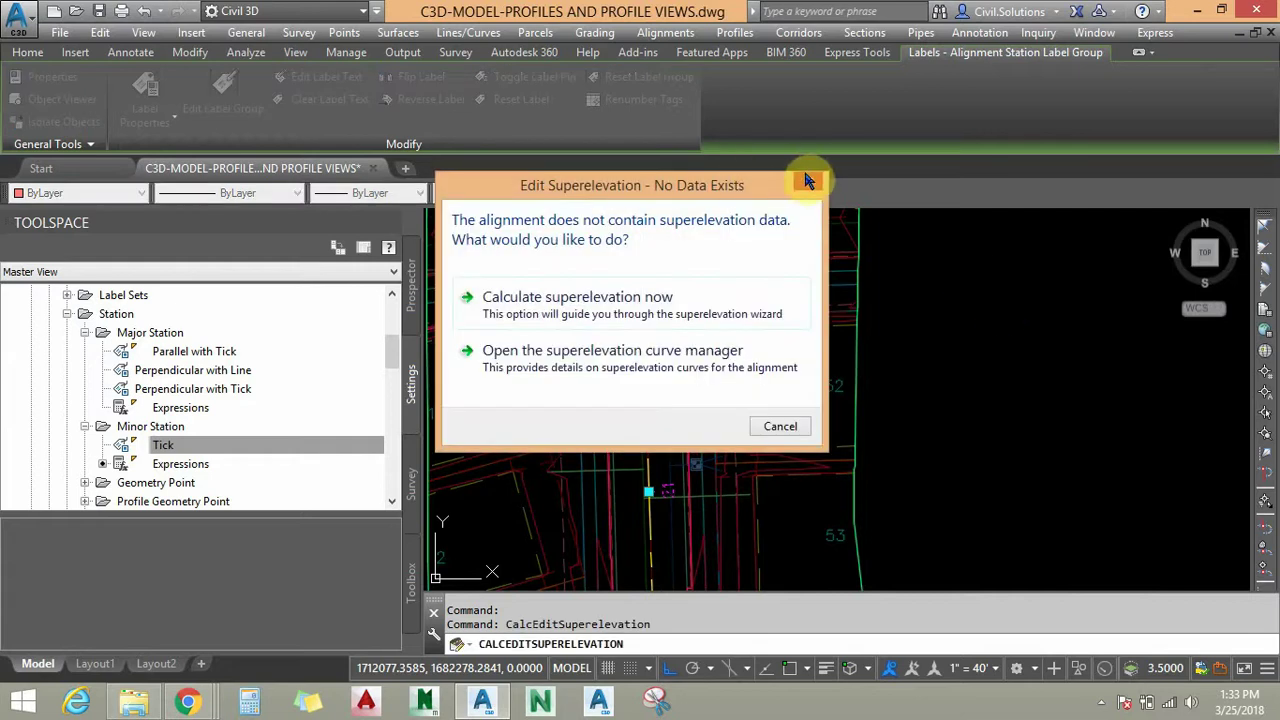
{"action": "left_click", "coordinate": [807, 182]}
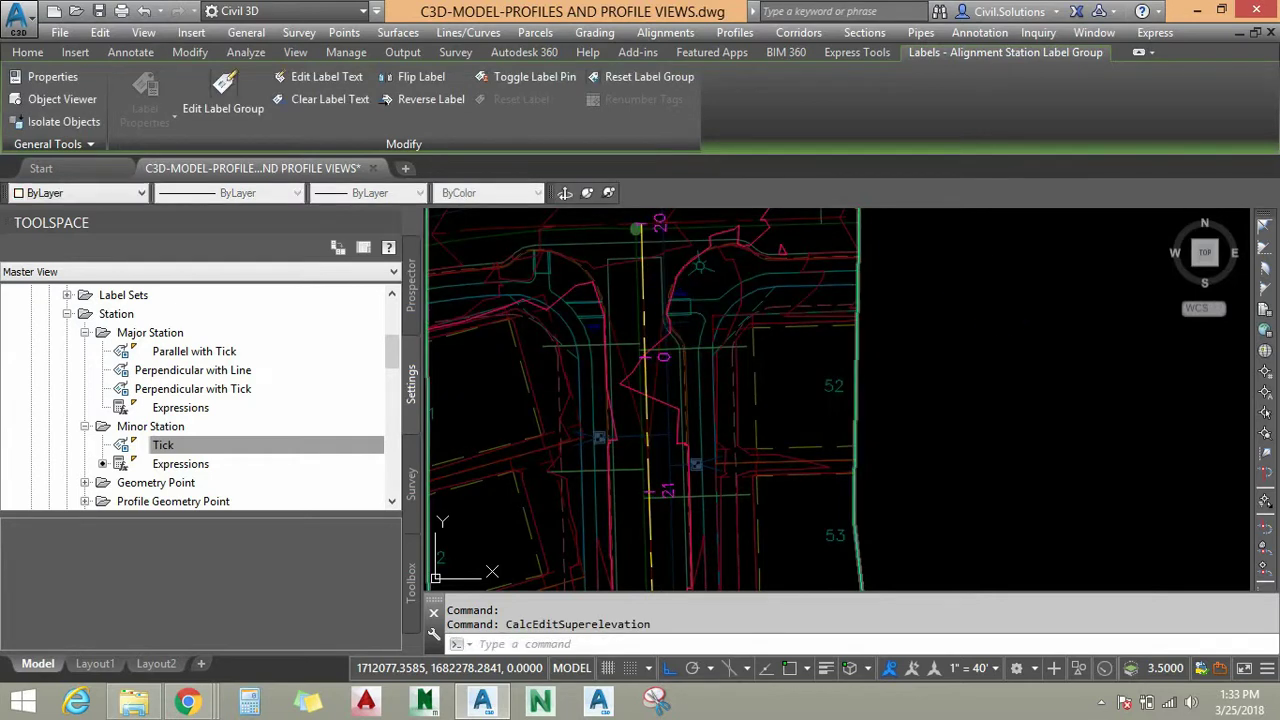
{"action": "key", "text": "Escape"}
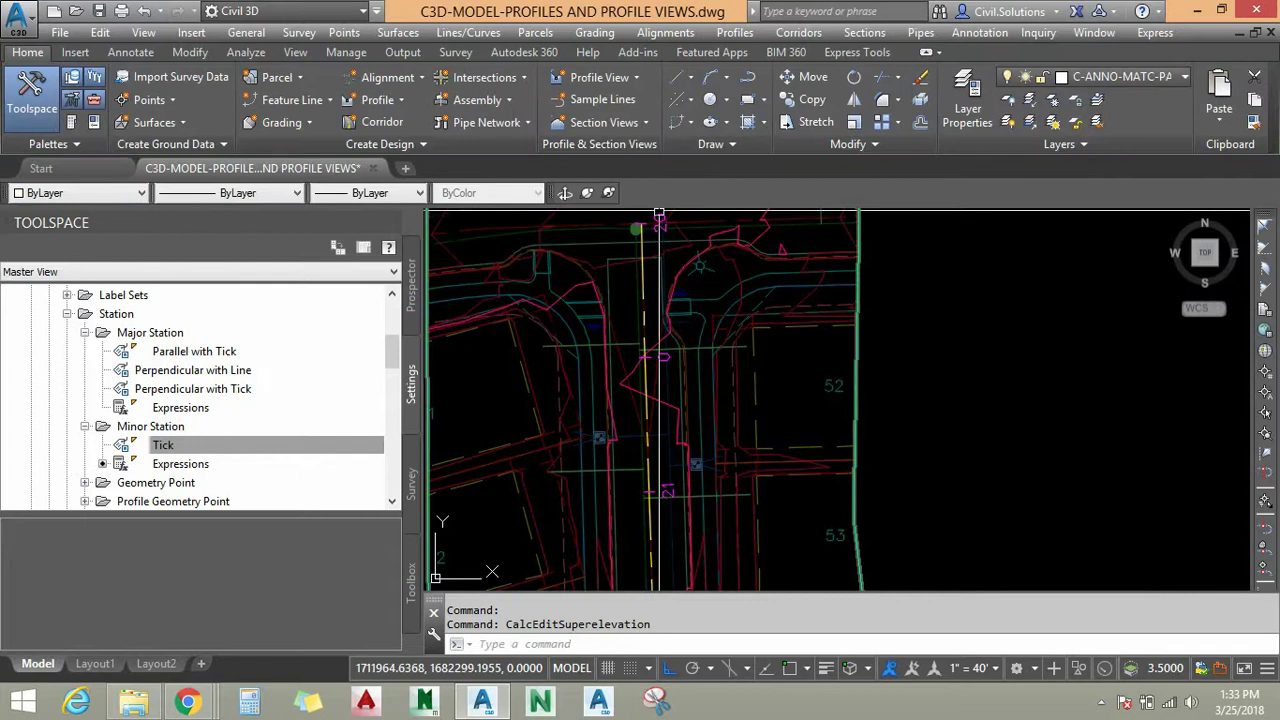
Edit ROAD B's alignment labels: remove the profile geometry point labels and set increments to 500' for major and 100' for minor stations.
{"action": "right_click", "coordinate": [891, 273]}
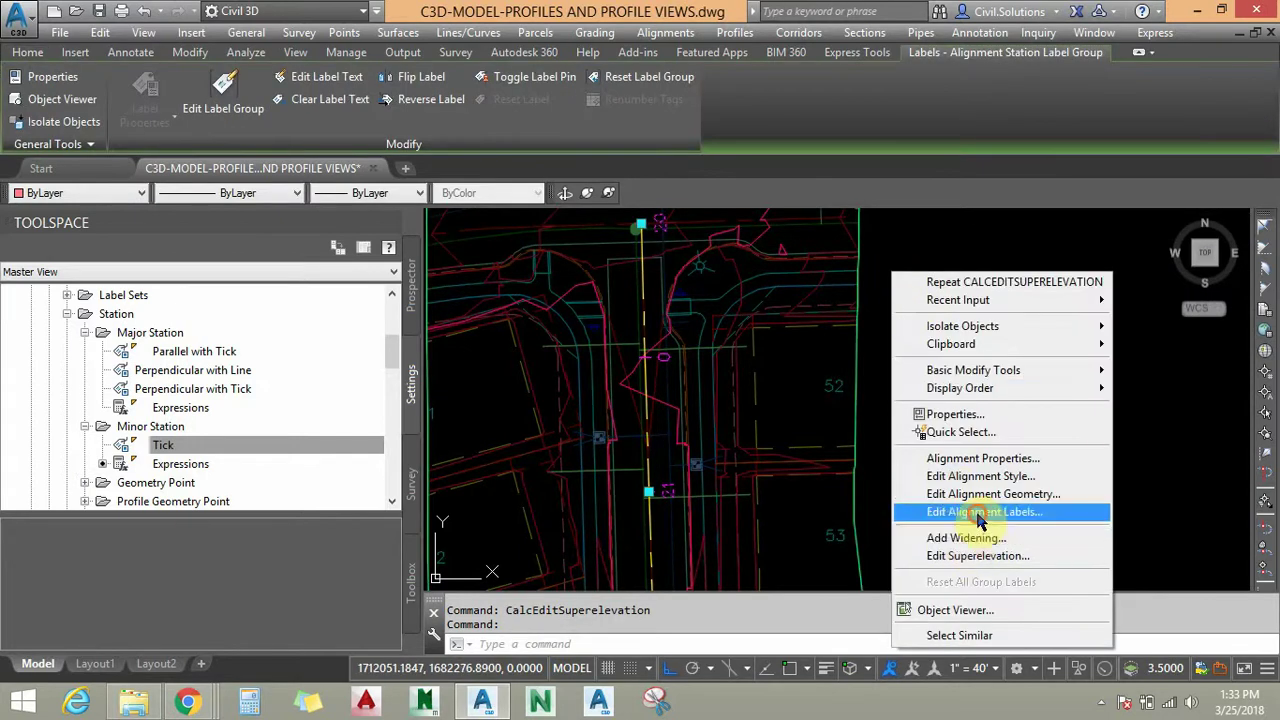
{"action": "key", "text": "Escape"}
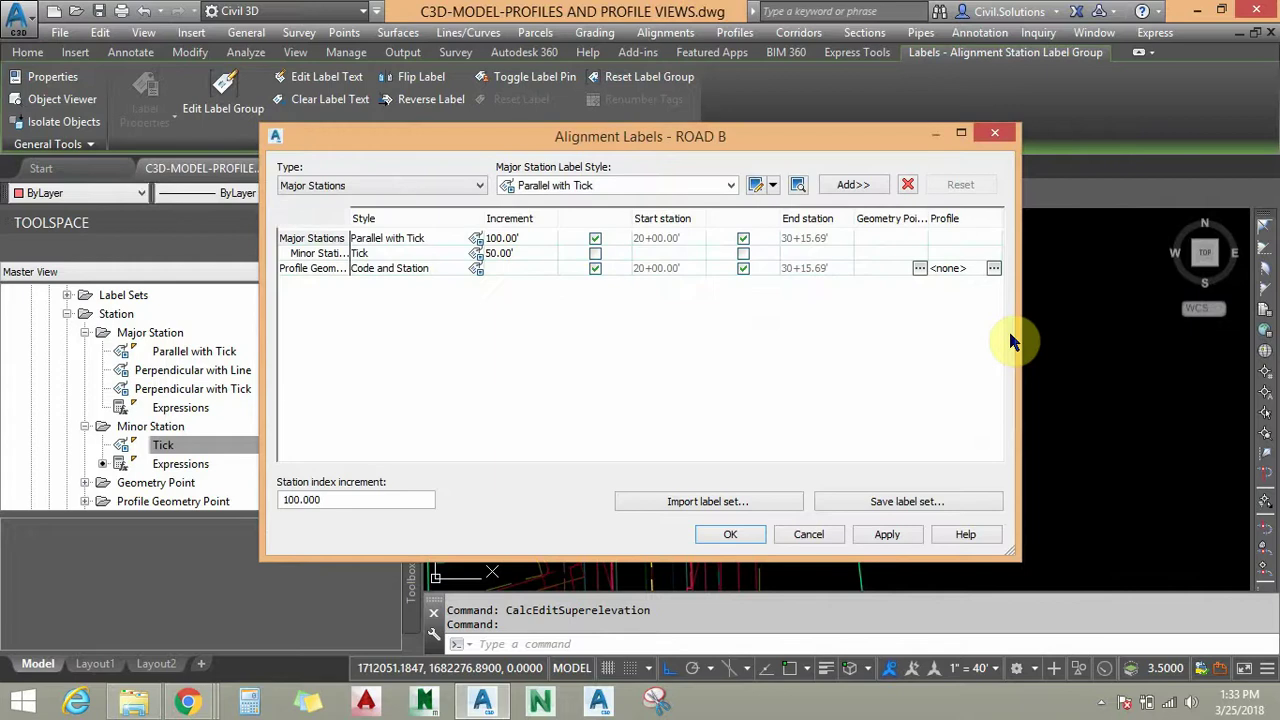
{"action": "left_click", "coordinate": [418, 269]}
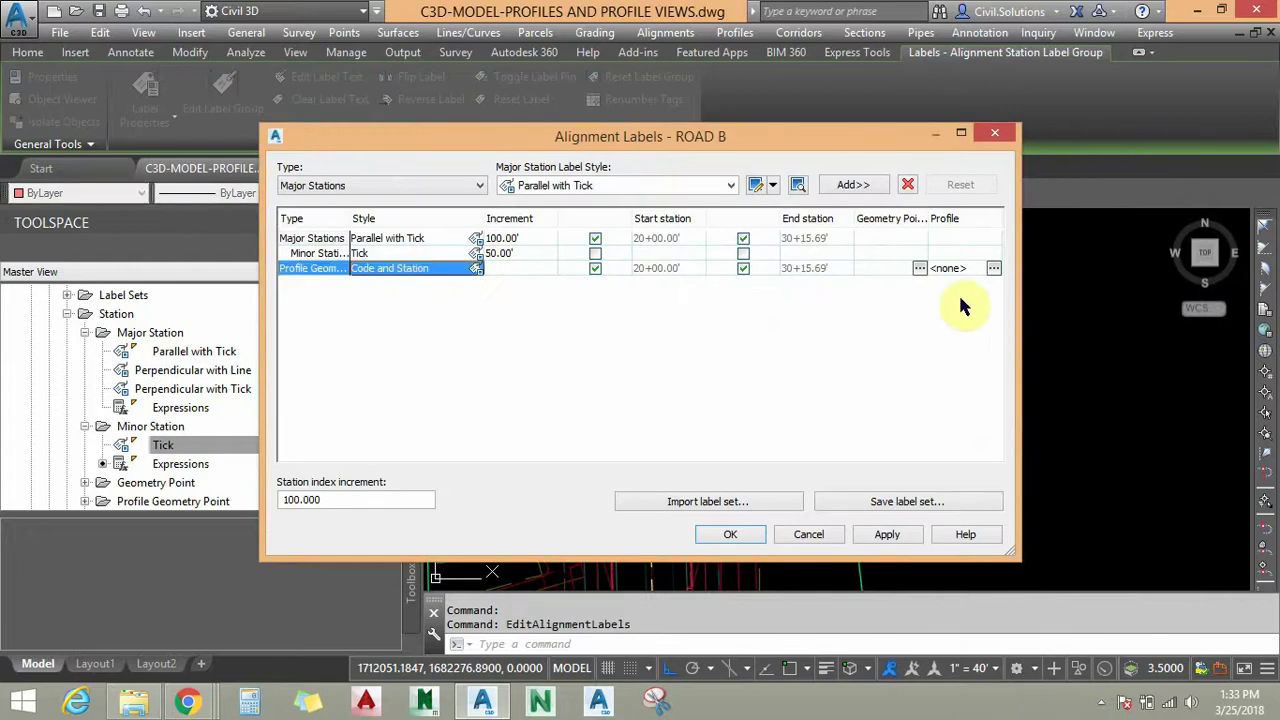
{"action": "left_click", "coordinate": [908, 185]}
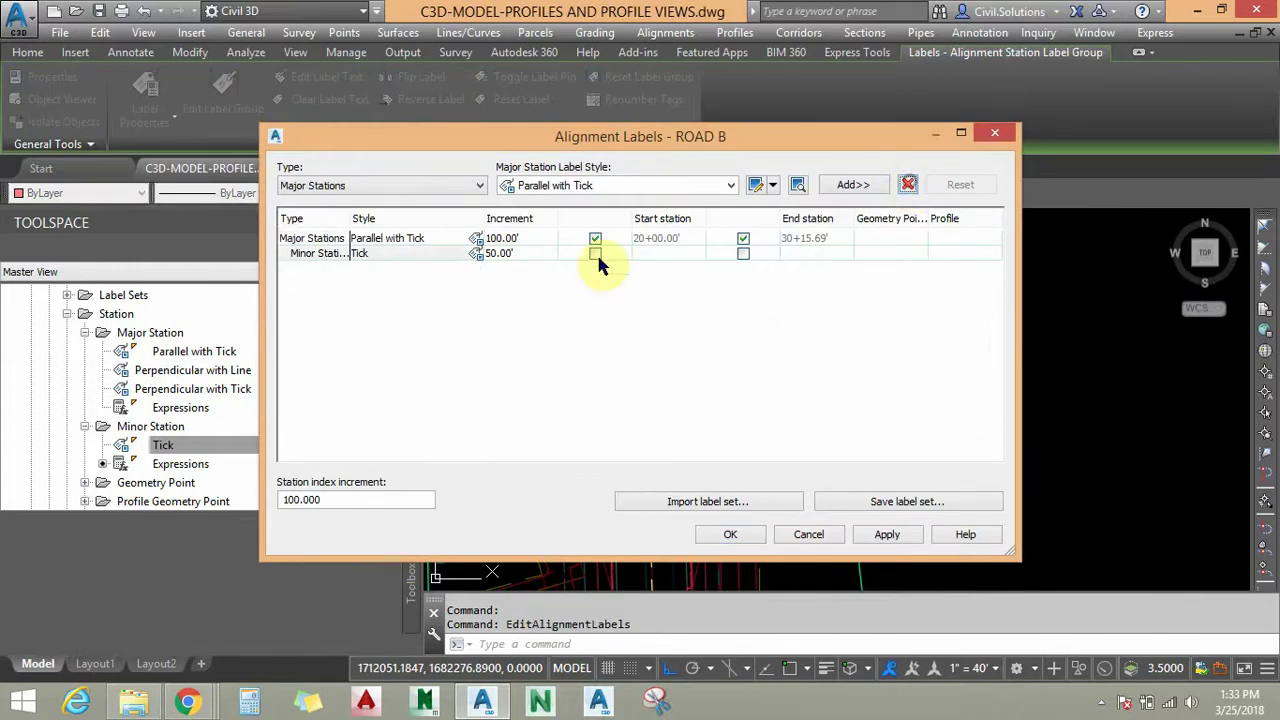
{"action": "left_click", "coordinate": [539, 240]}
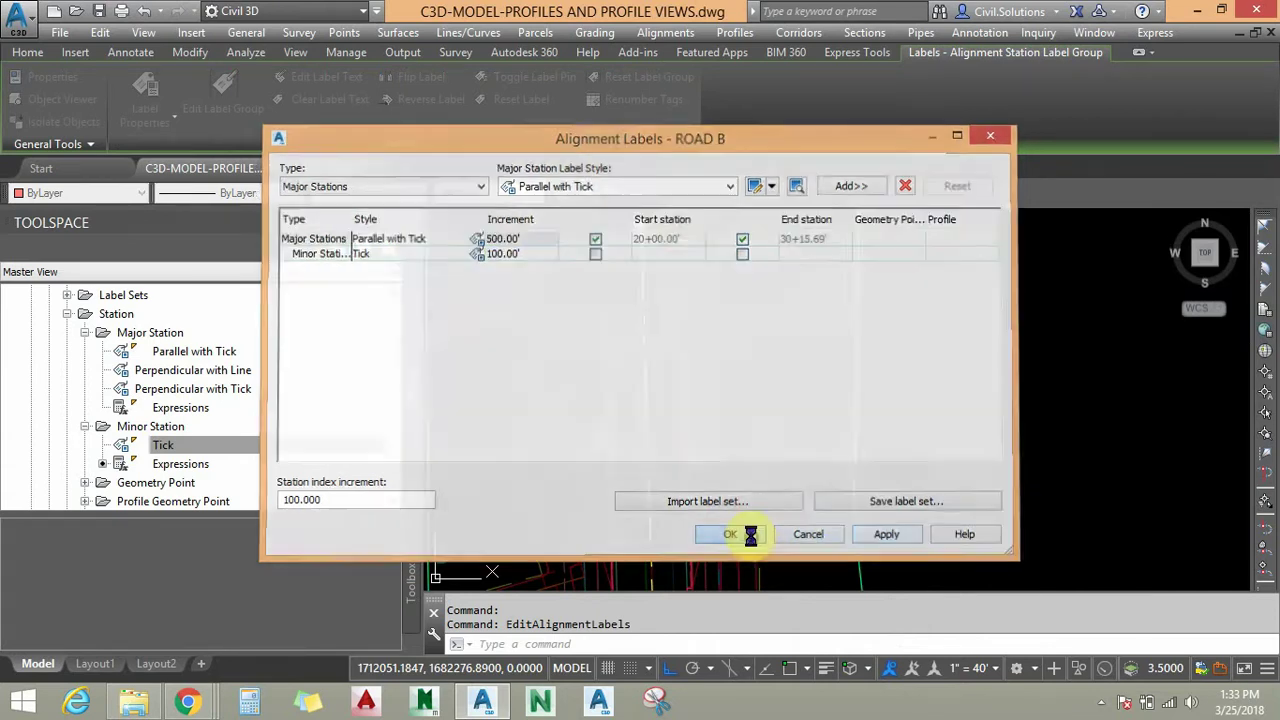
{"action": "left_click", "coordinate": [749, 532]}
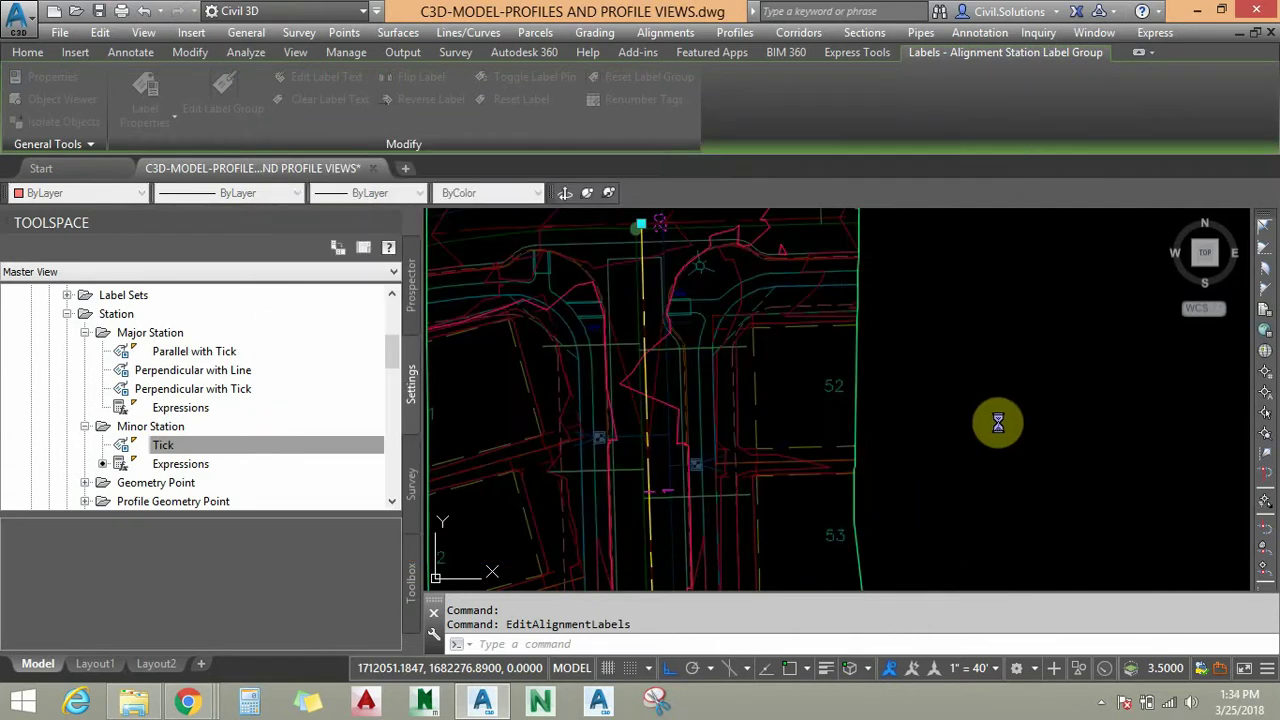
Examine the updated major and minor station labels along the ROAD B alignment down to the bend.
{"action": "mouse_move", "coordinate": [694, 274]}
{"action": "middle_mouse_down"}
{"action": "mouse_move", "coordinate": [697, 333]}
{"action": "mouse_move", "coordinate": [677, 209]}
{"action": "middle_mouse_up"}
{"action": "key", "text": "Escape"}
{"action": "middle_click_drag", "start_coordinate": [682, 390], "coordinate": [693, 197]}
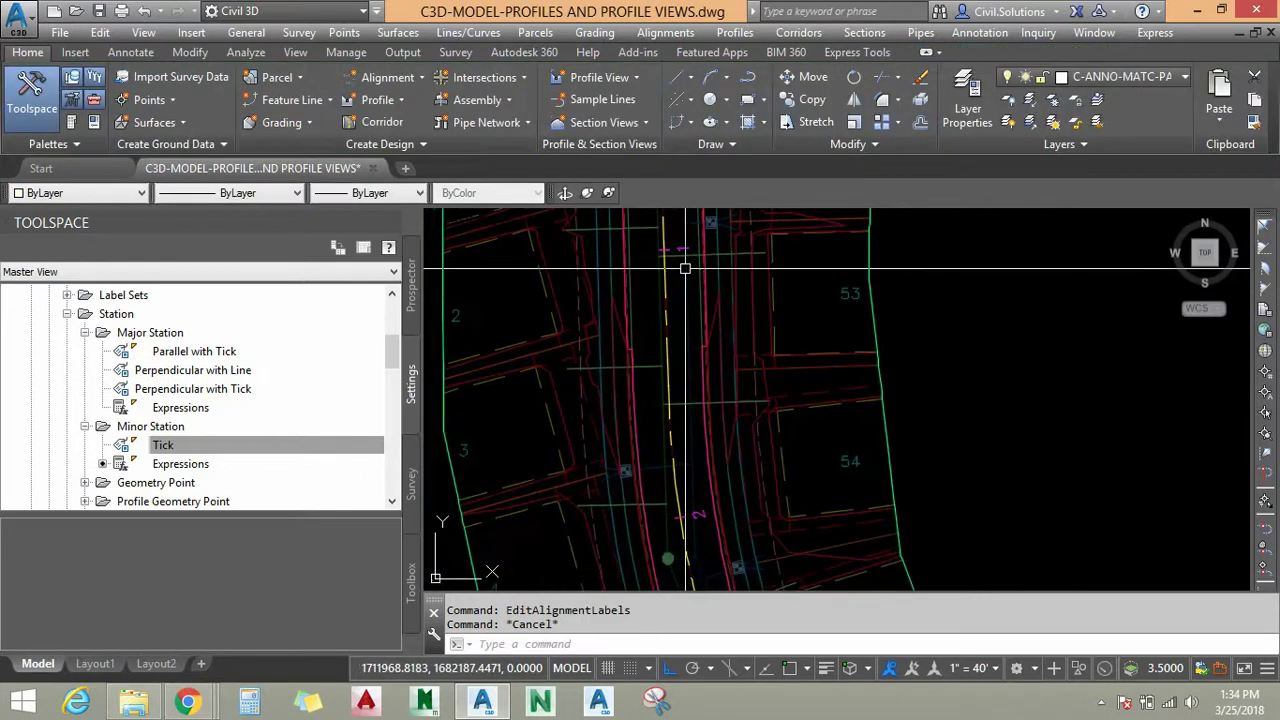
{"action": "scroll", "coordinate": [683, 280], "scroll_direction": "down", "scroll_amount": 1}
{"action": "middle_click_drag", "start_coordinate": [703, 471], "coordinate": [671, 300]}
{"action": "middle_click_drag", "start_coordinate": [742, 508], "coordinate": [678, 262]}
{"action": "middle_click_drag", "start_coordinate": [780, 509], "coordinate": [705, 369]}
Flip the major station 25 label to the opposite side of the ROAD B alignment and clear the selection.
{"action": "scroll", "coordinate": [670, 311], "scroll_direction": "up", "scroll_amount": 3}
{"action": "scroll", "coordinate": [670, 311], "scroll_direction": "down", "scroll_amount": 2}
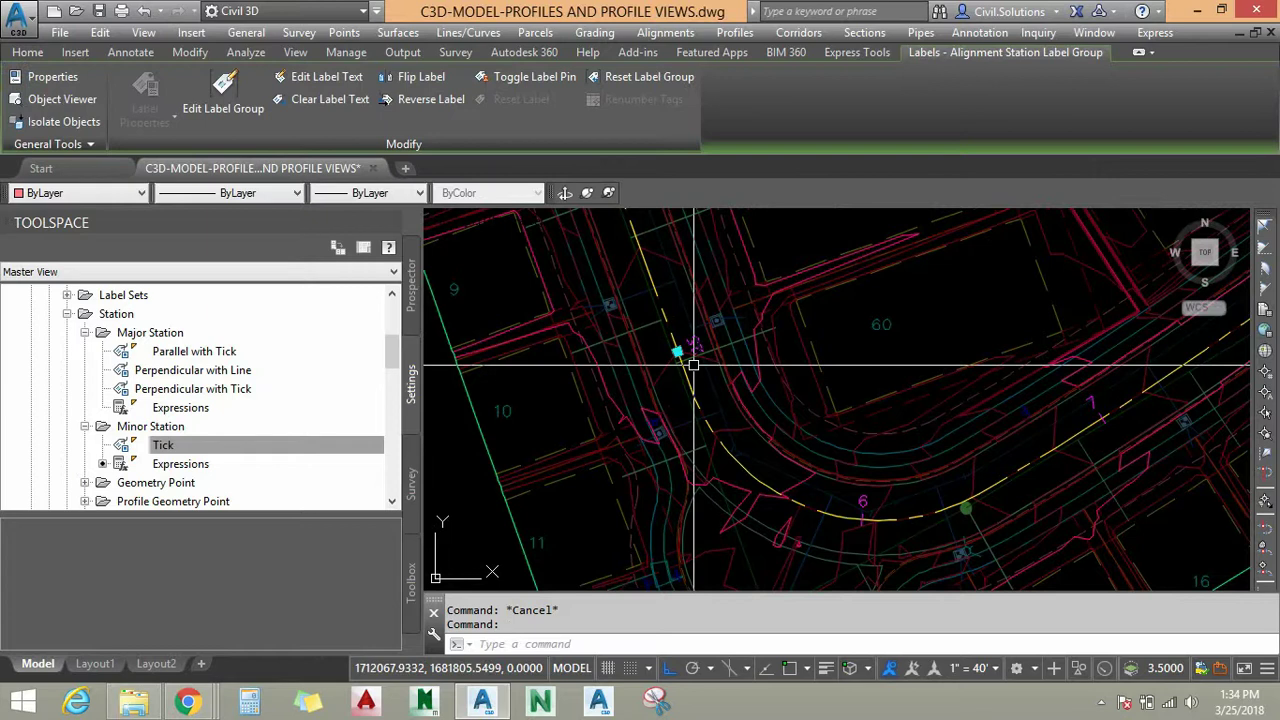
{"action": "left_click", "coordinate": [421, 82]}
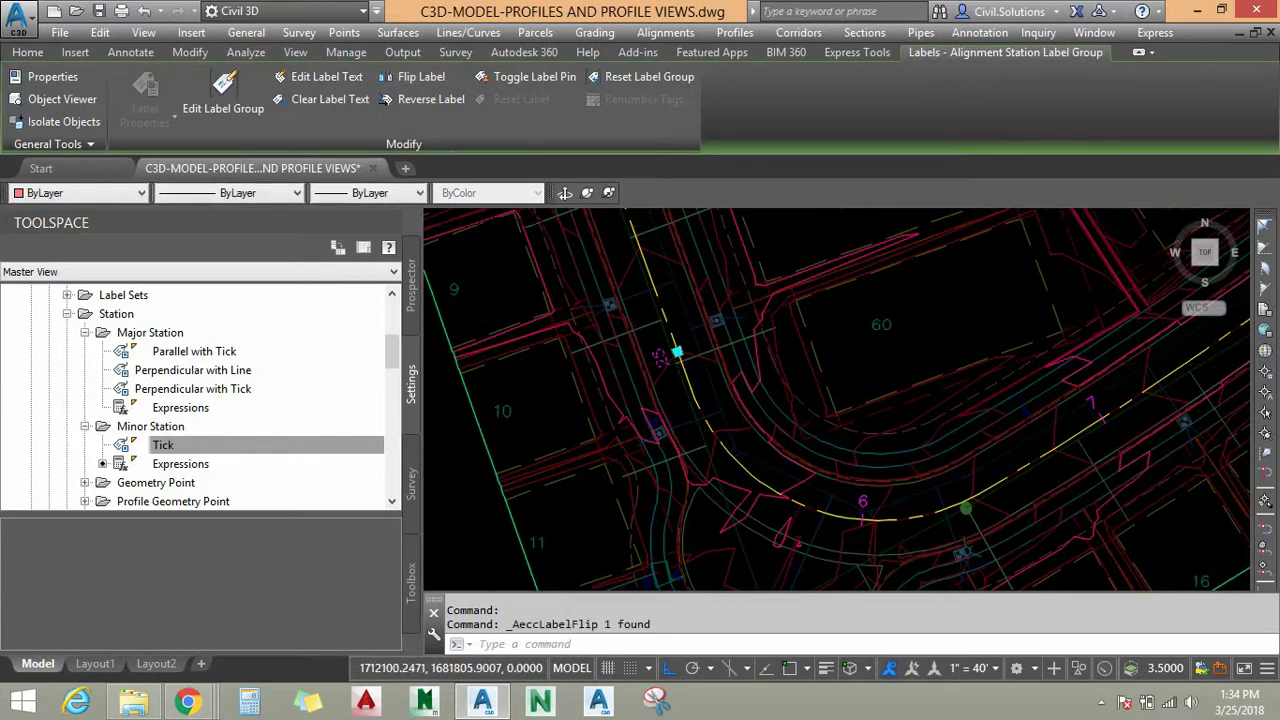
{"action": "scroll", "coordinate": [778, 364], "scroll_direction": "up", "scroll_amount": 2}
{"action": "middle_click_drag", "start_coordinate": [684, 390], "coordinate": [647, 389]}
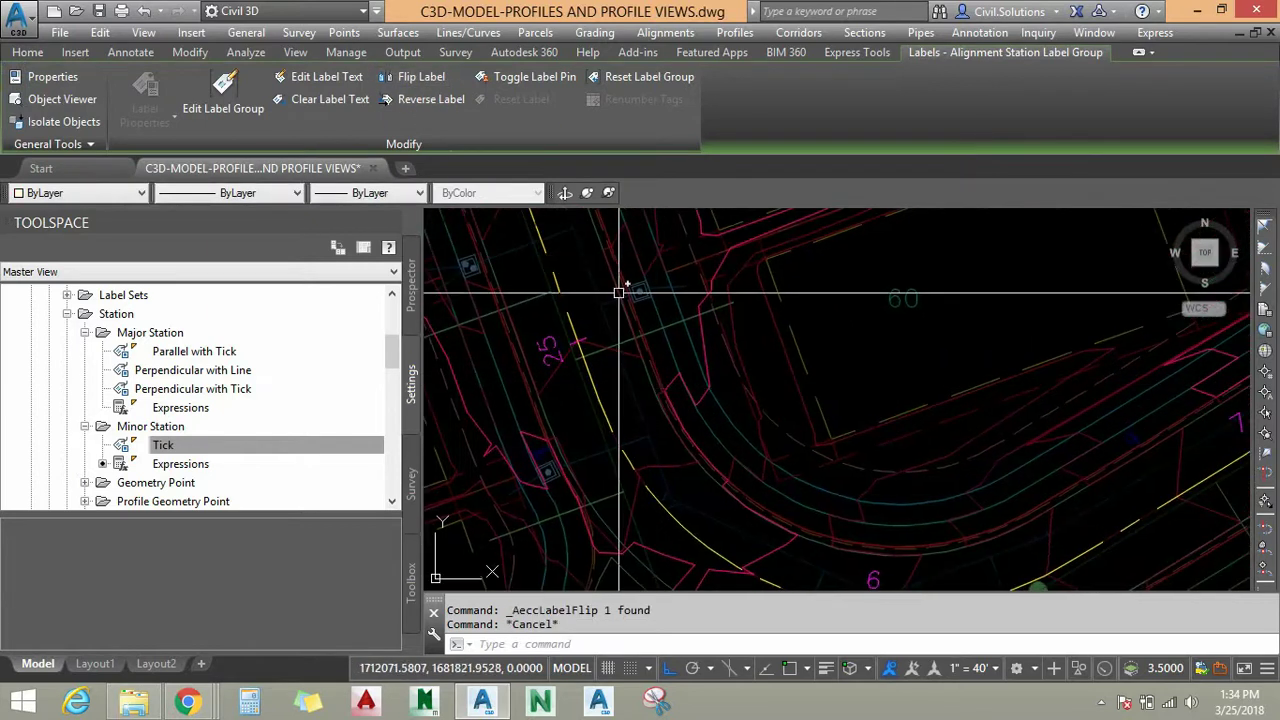
{"action": "scroll", "coordinate": [619, 293], "scroll_direction": "down", "scroll_amount": 2}
{"action": "middle_click_drag", "start_coordinate": [978, 425], "coordinate": [930, 505]}
{"action": "scroll", "coordinate": [958, 501], "scroll_direction": "down", "scroll_amount": 2}
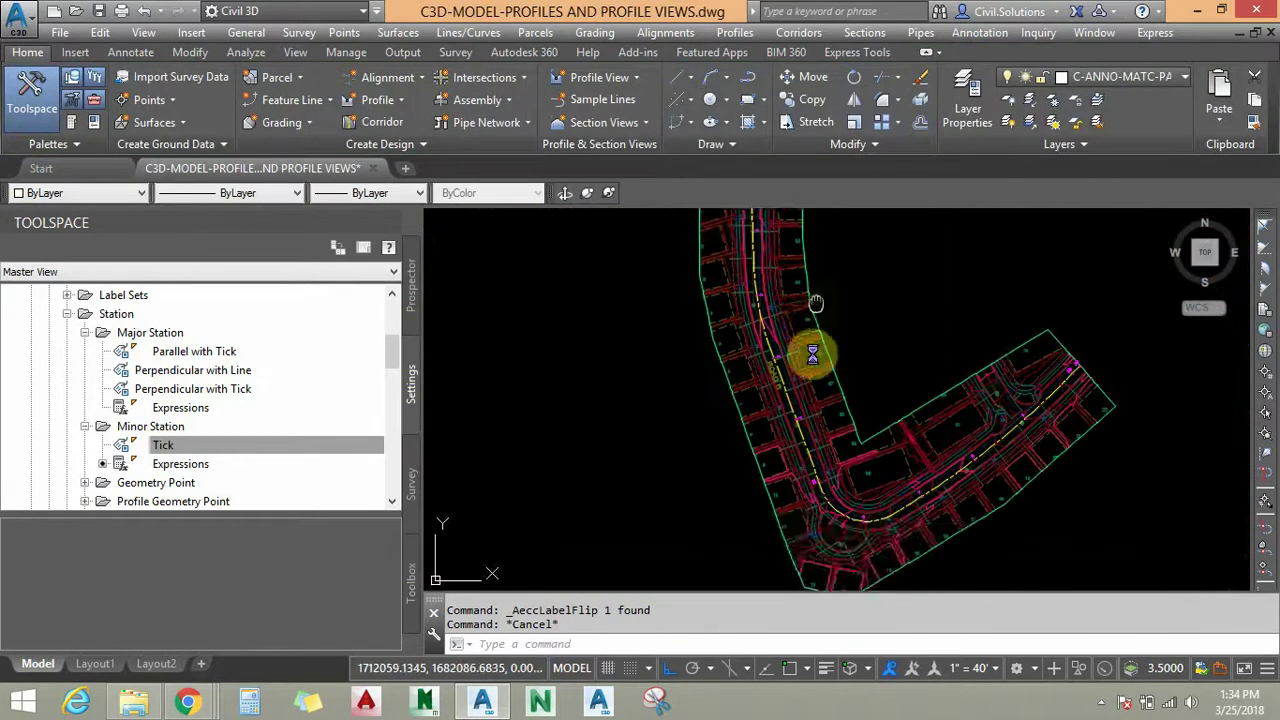